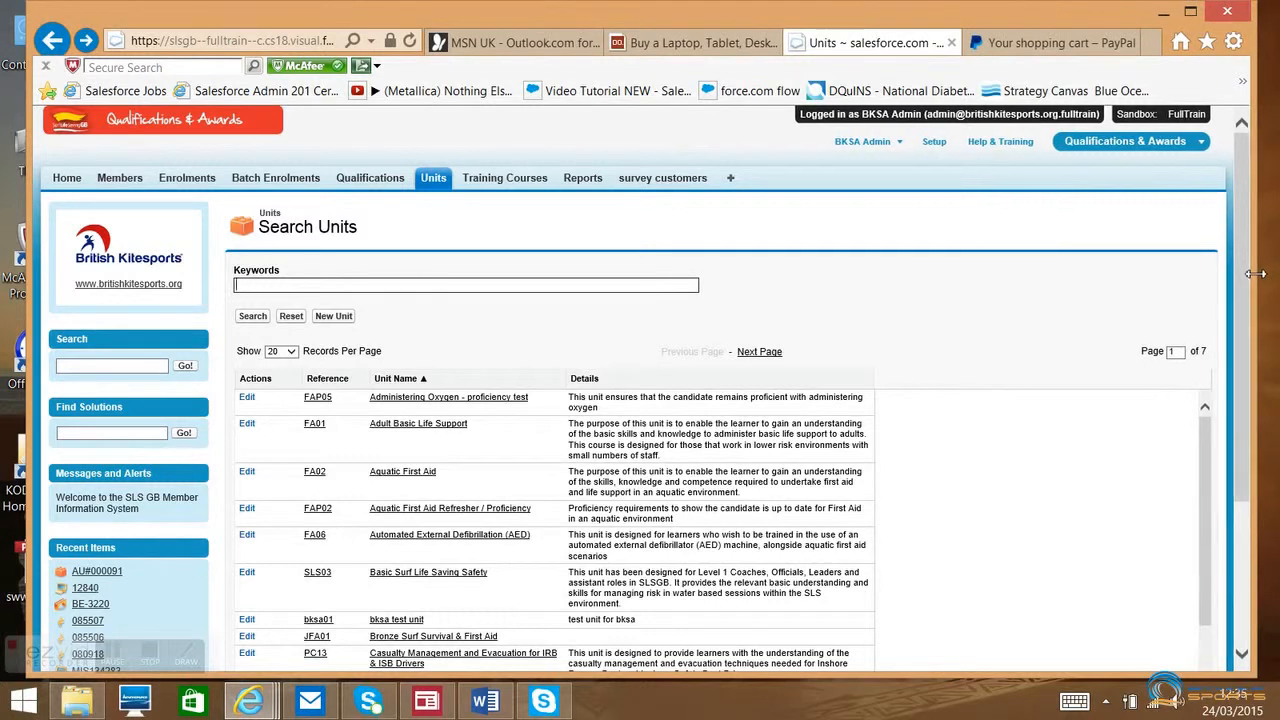
- Start a new unit named "New unit example" with the unit reference number BKSA004
drag(30, 337, 3, 337)
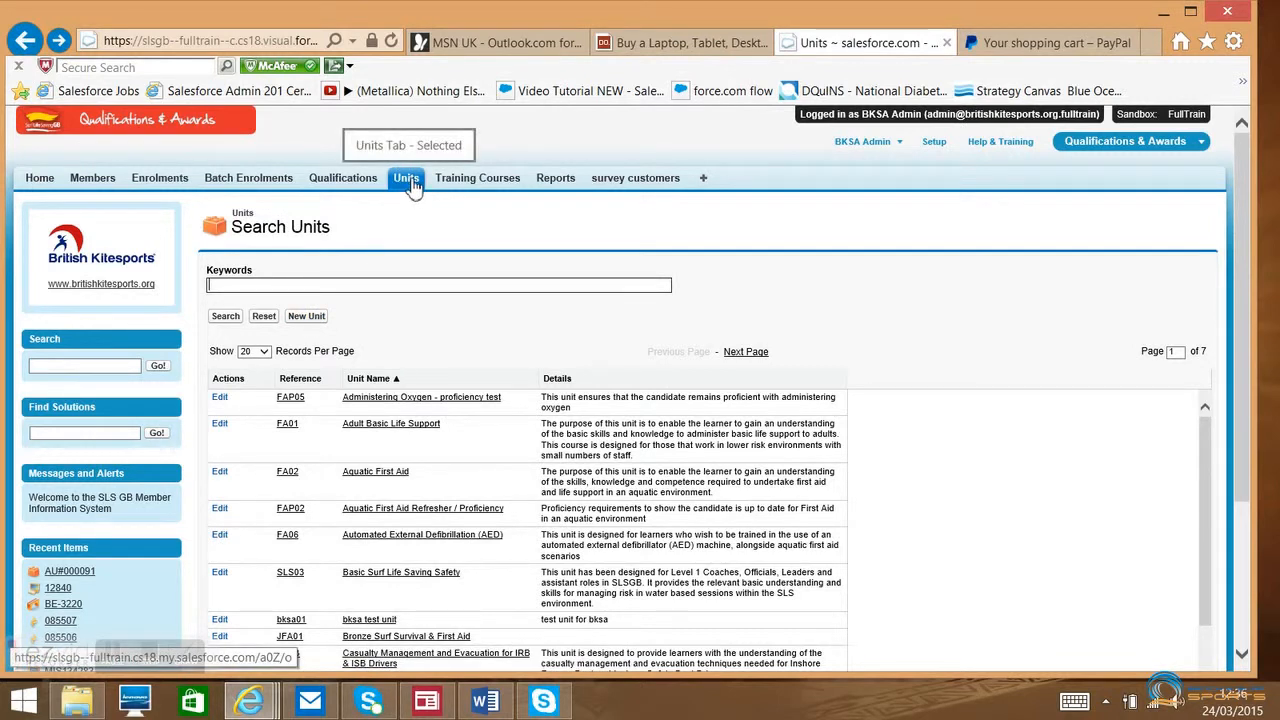
click(309, 318)
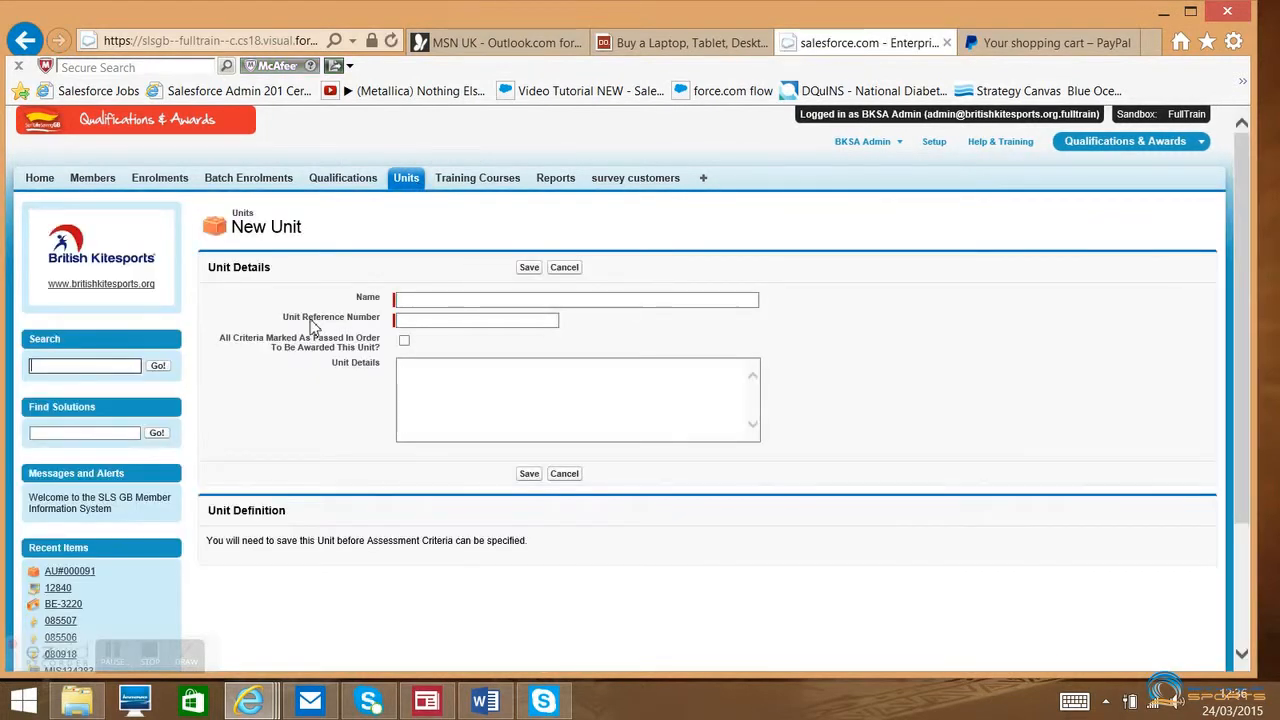
click(420, 302)
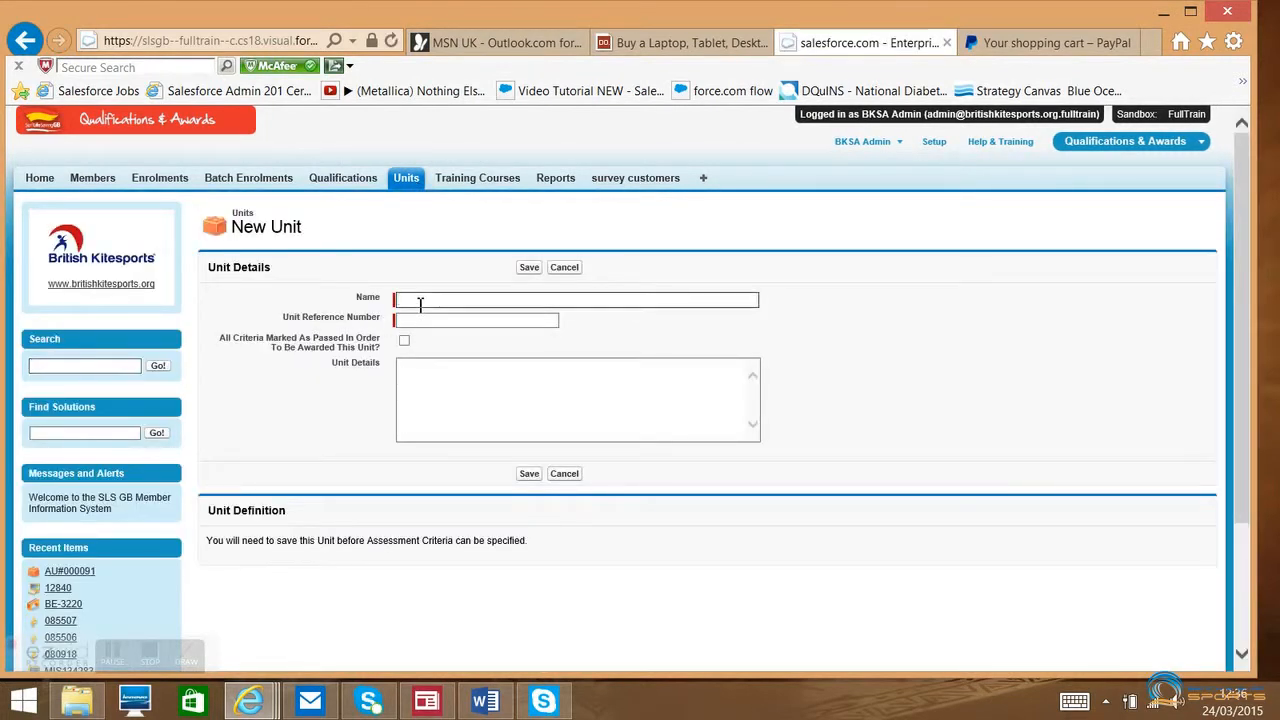
text(New unit example)
click(420, 320)
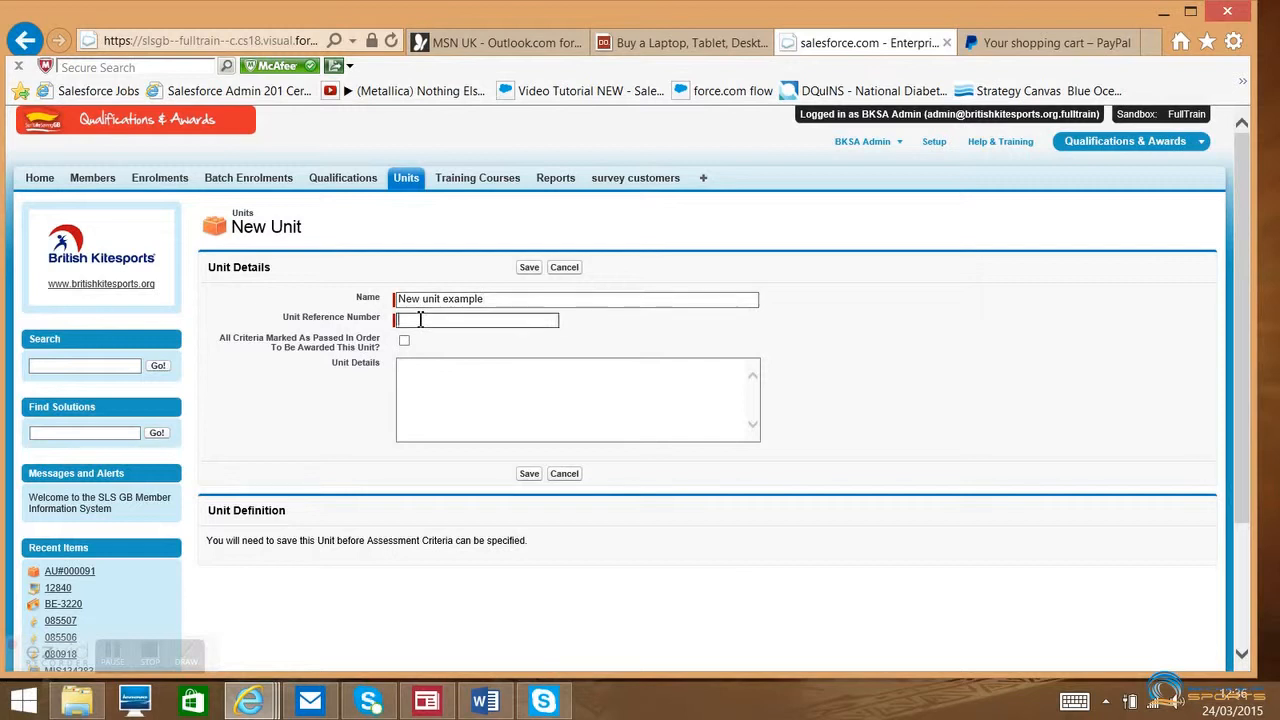
text(BKSA004)
- Enter the unit details "New Unit that shows how assessment criteria and learning outcomes are set." and save the unit
click(459, 385)
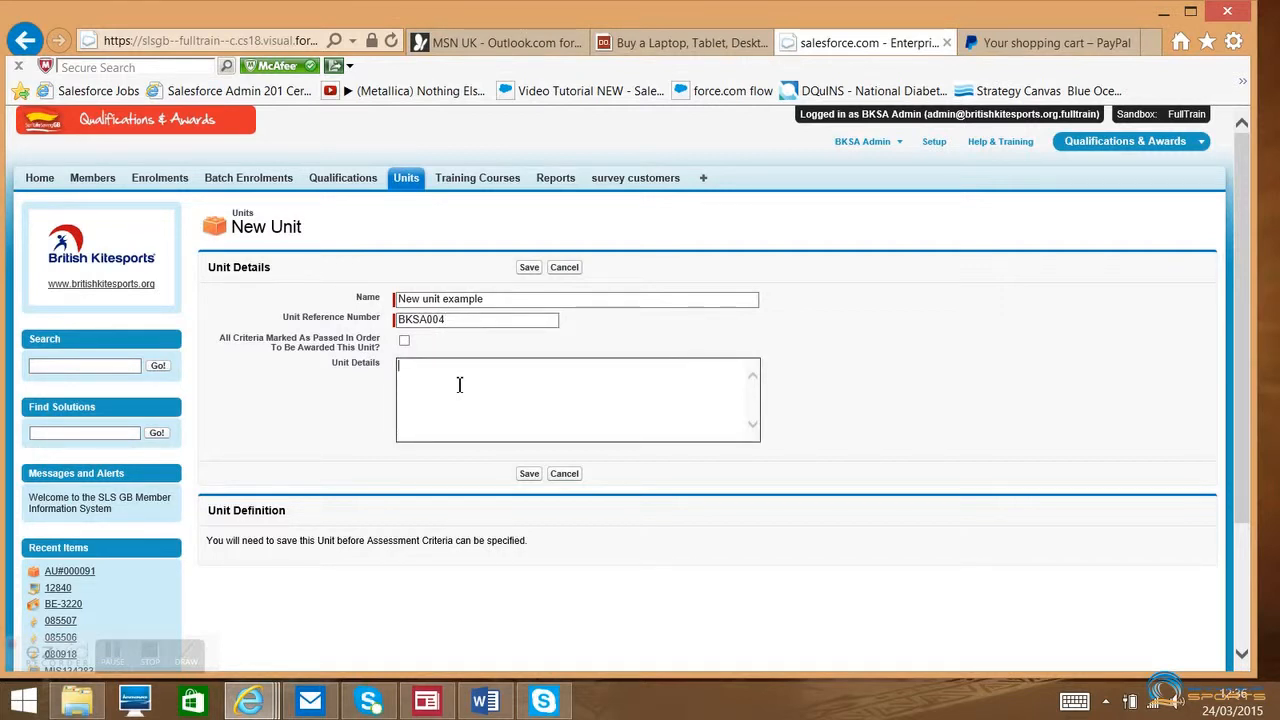
text(New Unit that shows how assessment criteria )
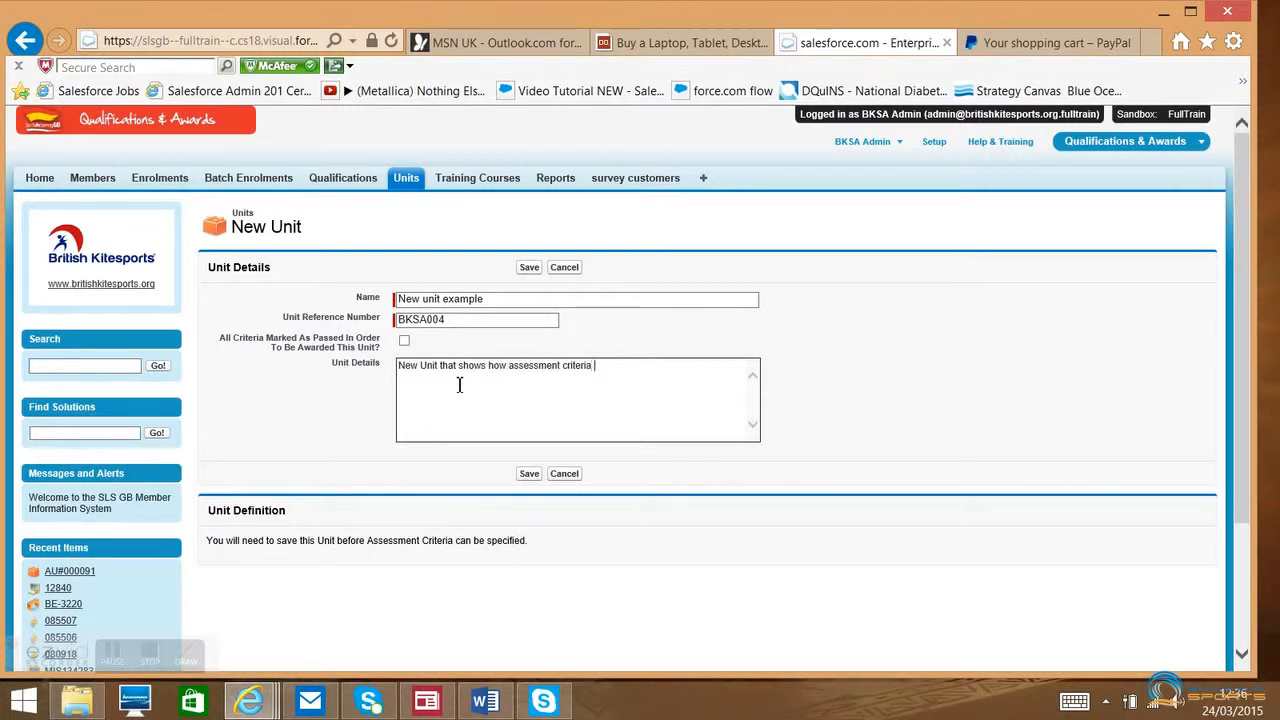
text(and learning outcomes are set.)
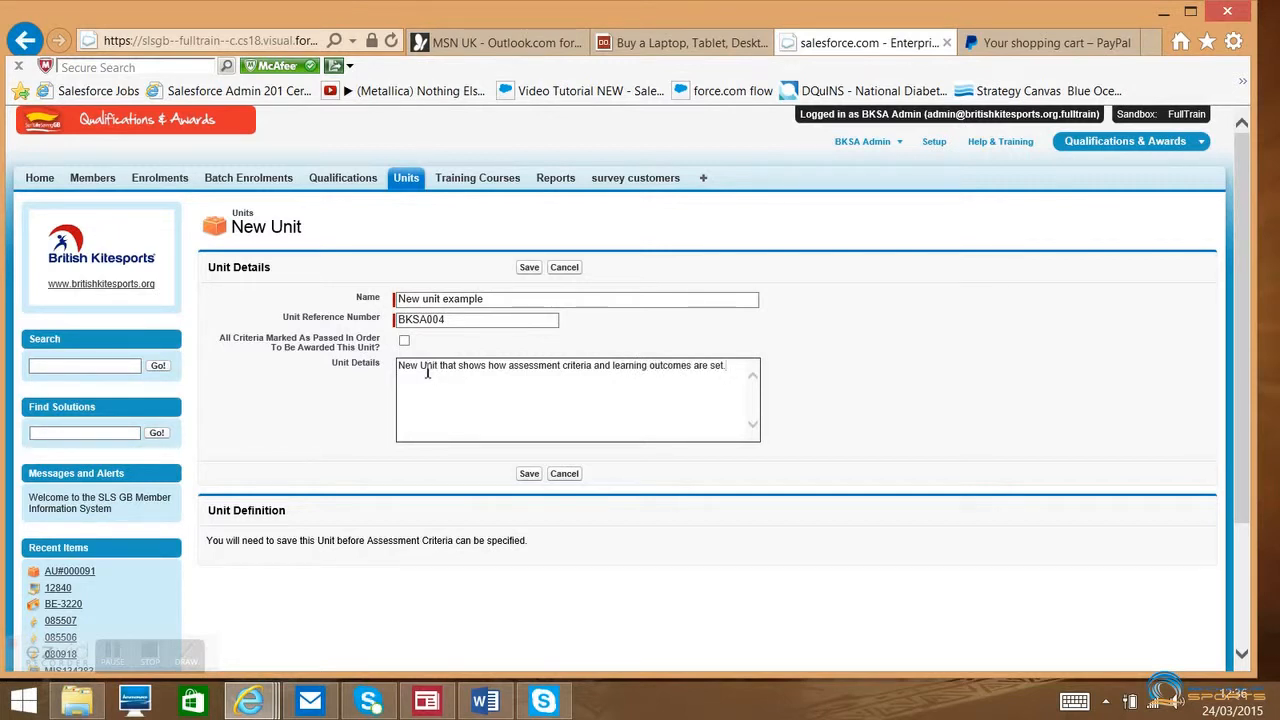
click(528, 475)
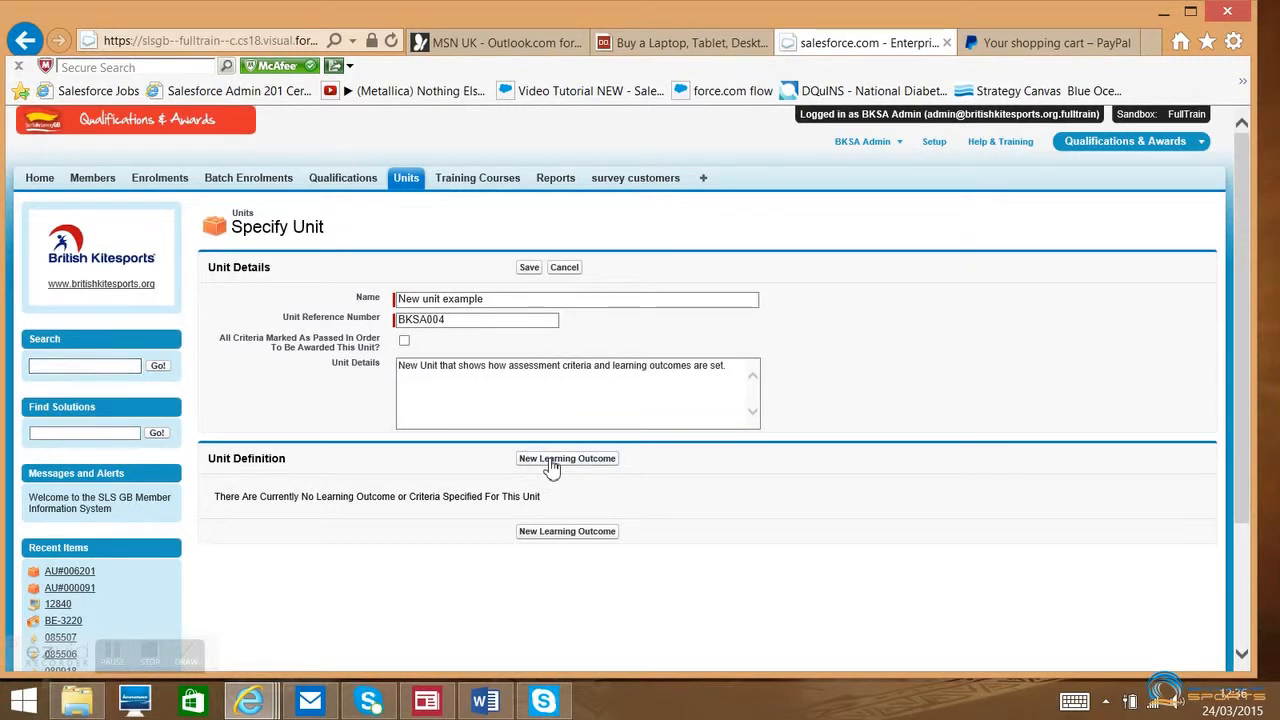
- Add a learning outcome to the unit and replace its default description with "Explain how to use units"
click(551, 459)
scroll(551, 465, down, 3)
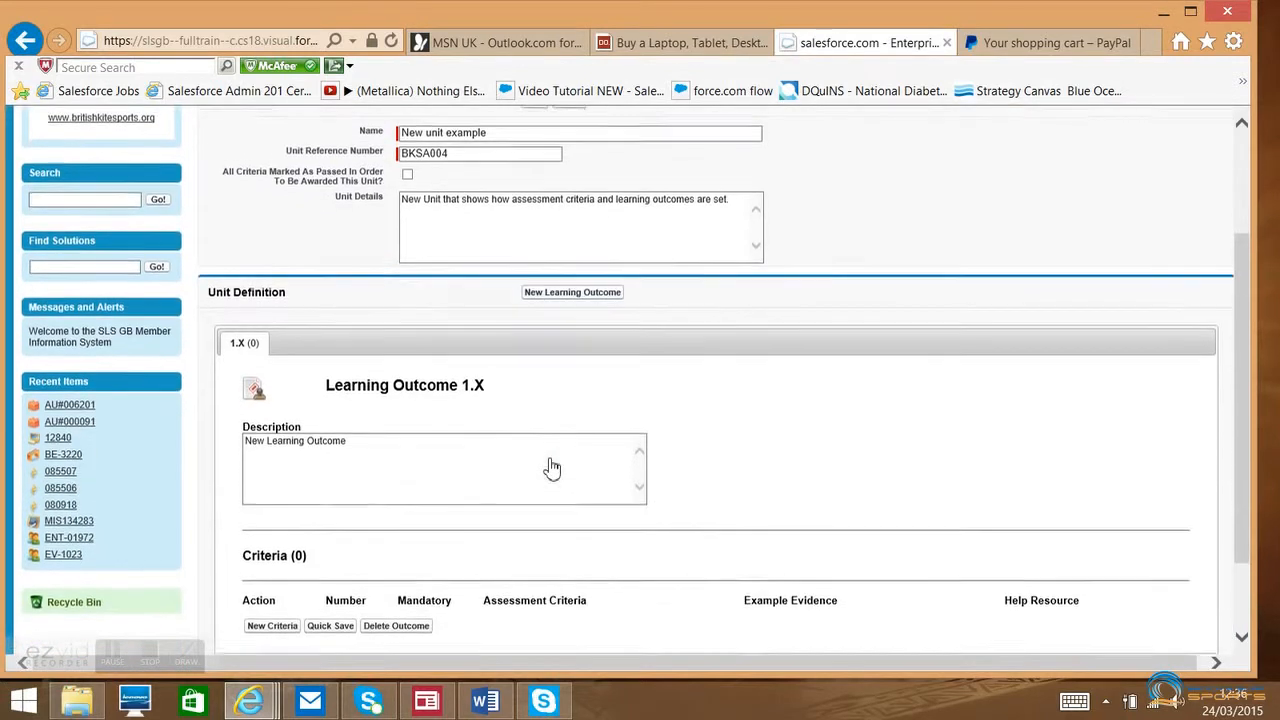
click(351, 441)
drag(351, 441, 238, 441)
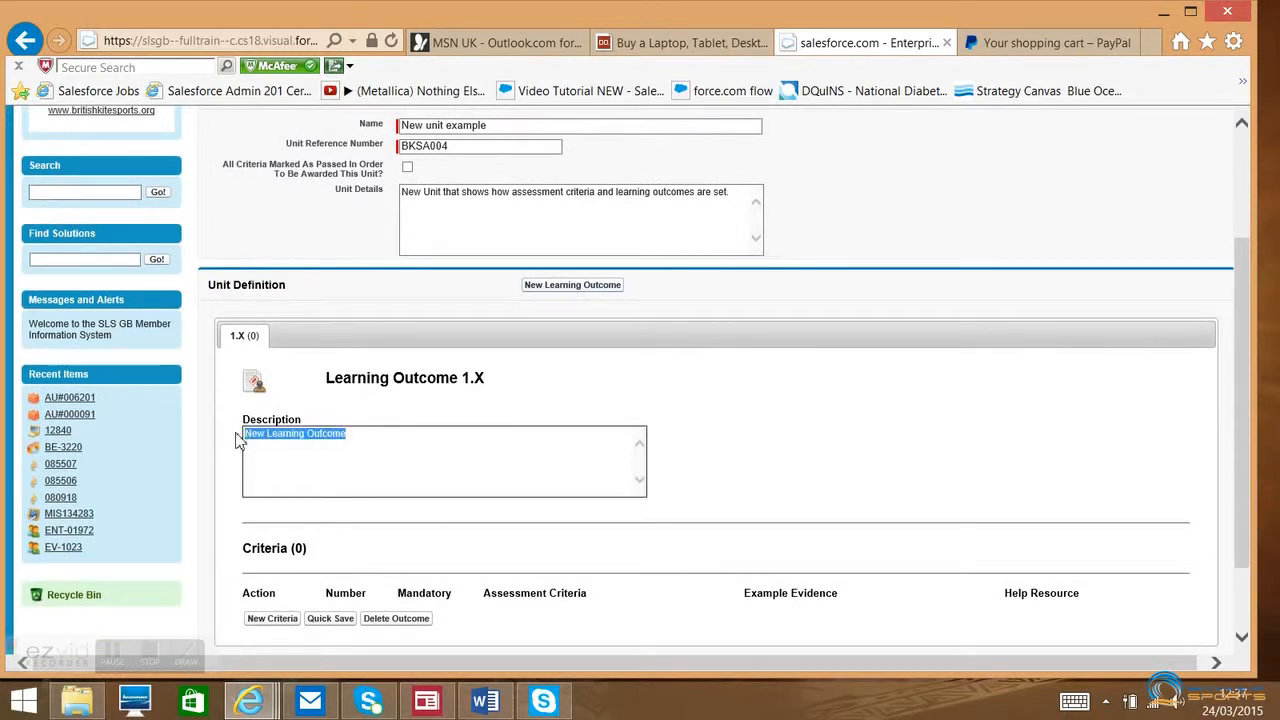
key(BackSpace)
text(Explain how to use units)
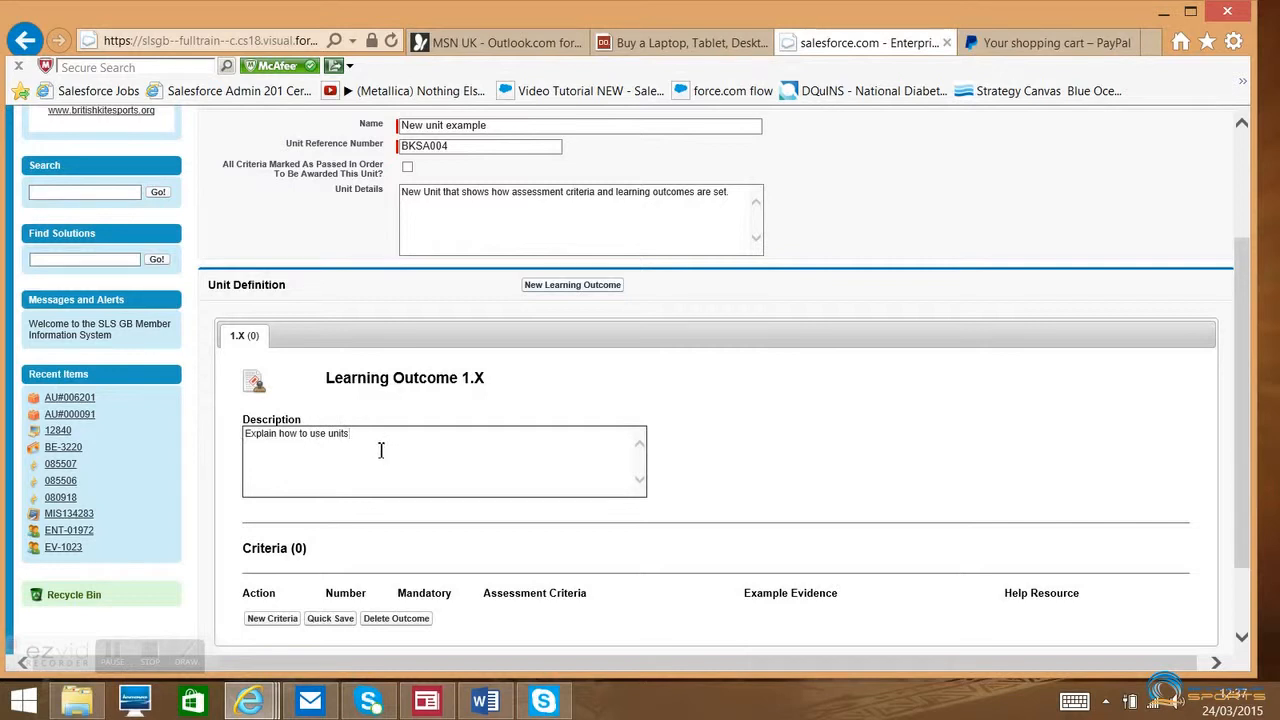
- Add a first criterion to the learning outcome with the assessment criteria text "Show how to access units page"
scroll(380, 448, down, 3)
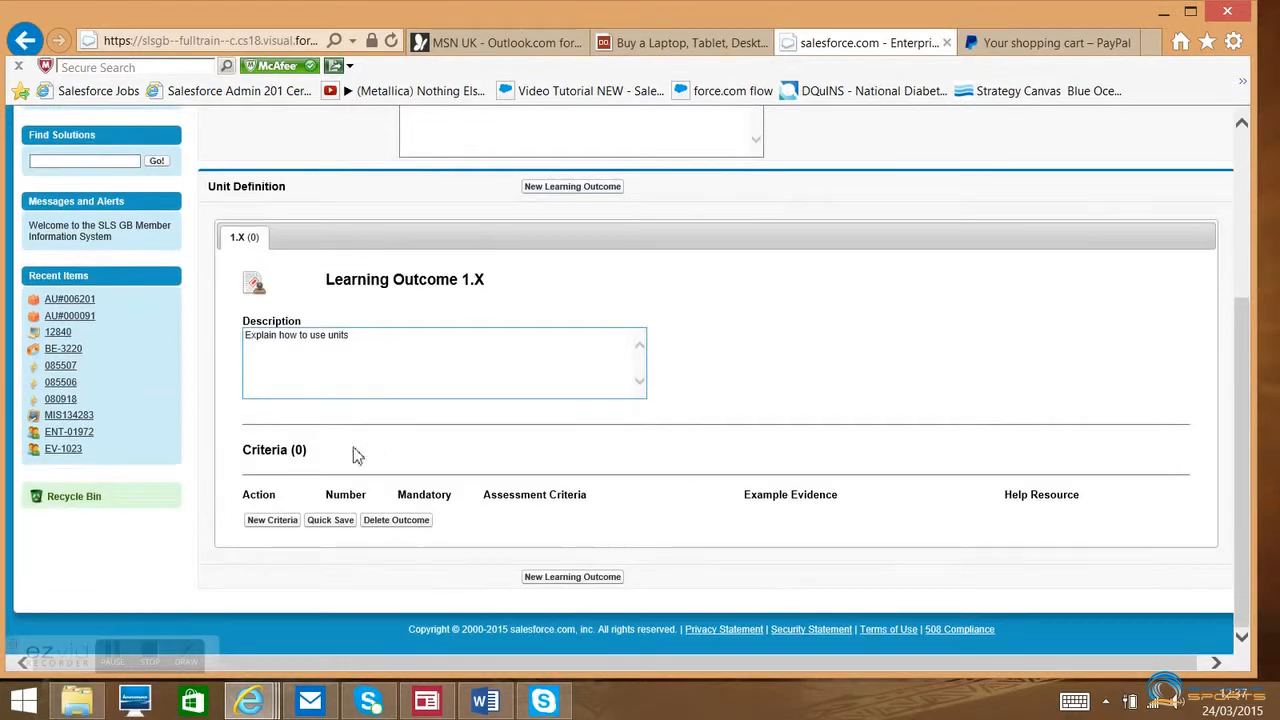
click(283, 527)
drag(553, 523, 488, 522)
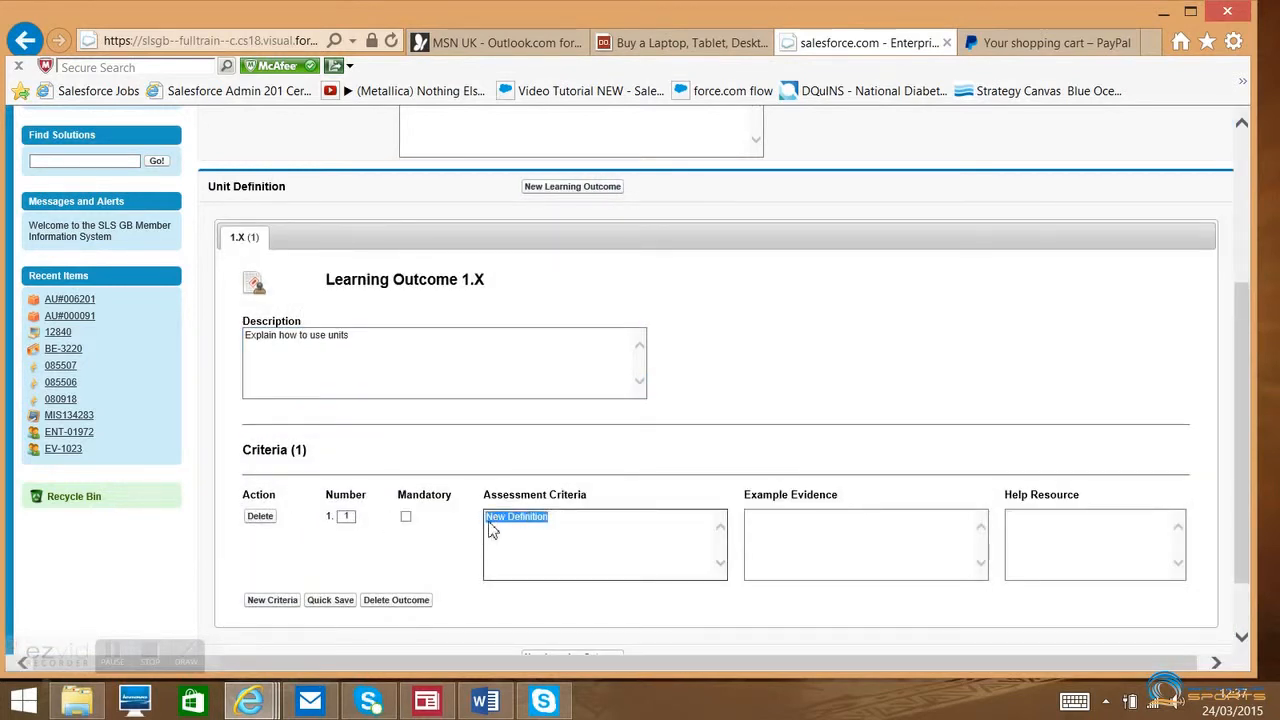
text(Show)
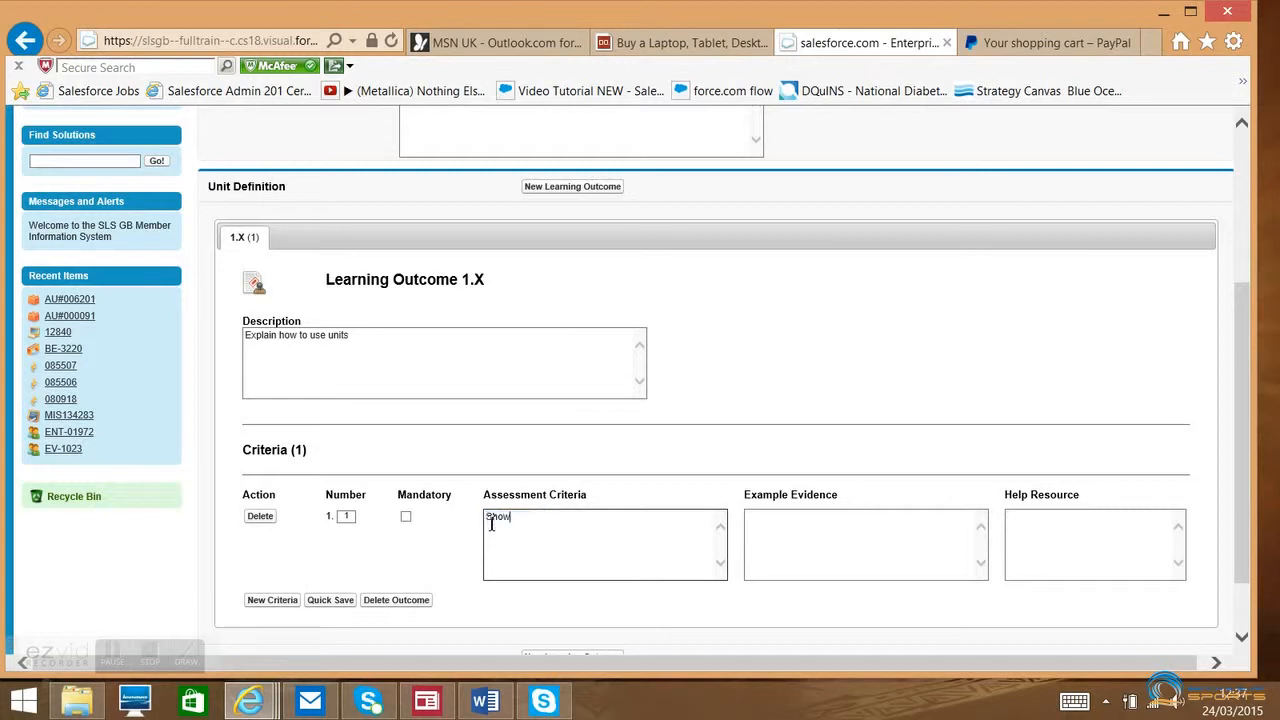
text( how to access units page)
- Add a second criterion with the assessment criteria text "Show how to add a learning outcomes"
click(280, 608)
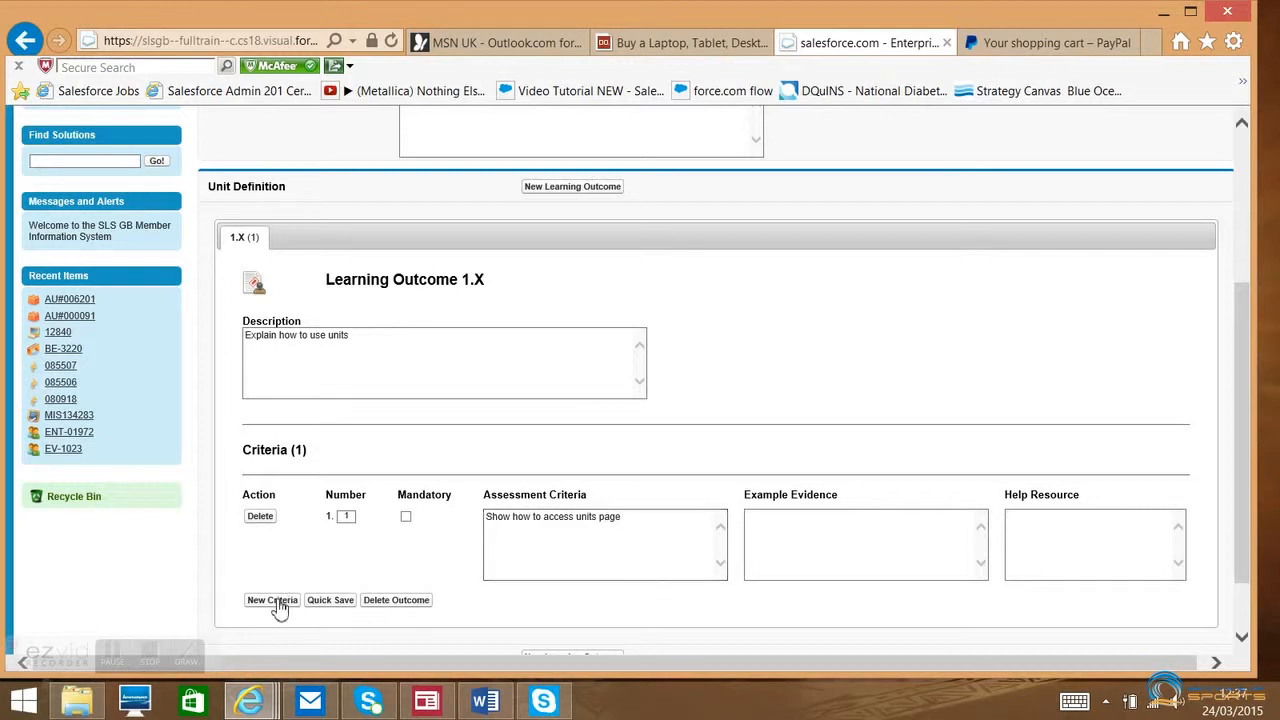
drag(546, 598, 478, 598)
key(BackSpace)
text(Show how to add a learn)
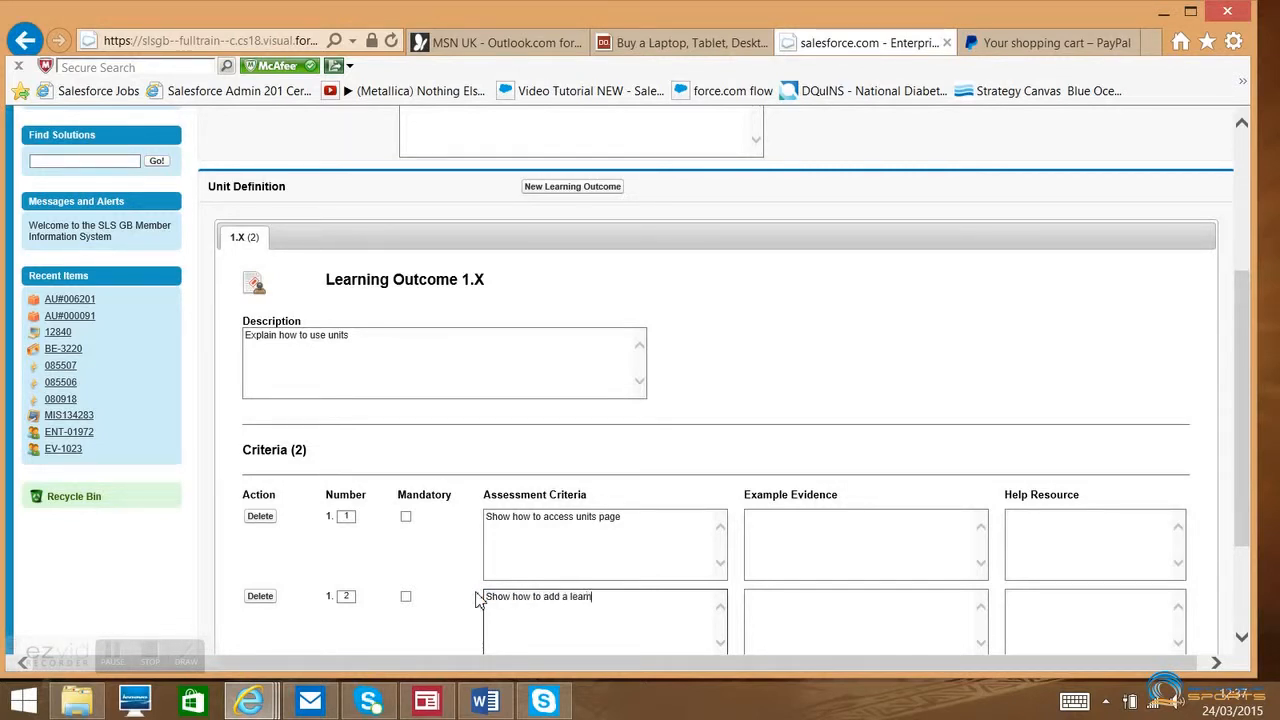
text(ing outcomes)
- Enter "Practical demonstration" as the first criterion's example evidence, correcting any misspellings
click(812, 542)
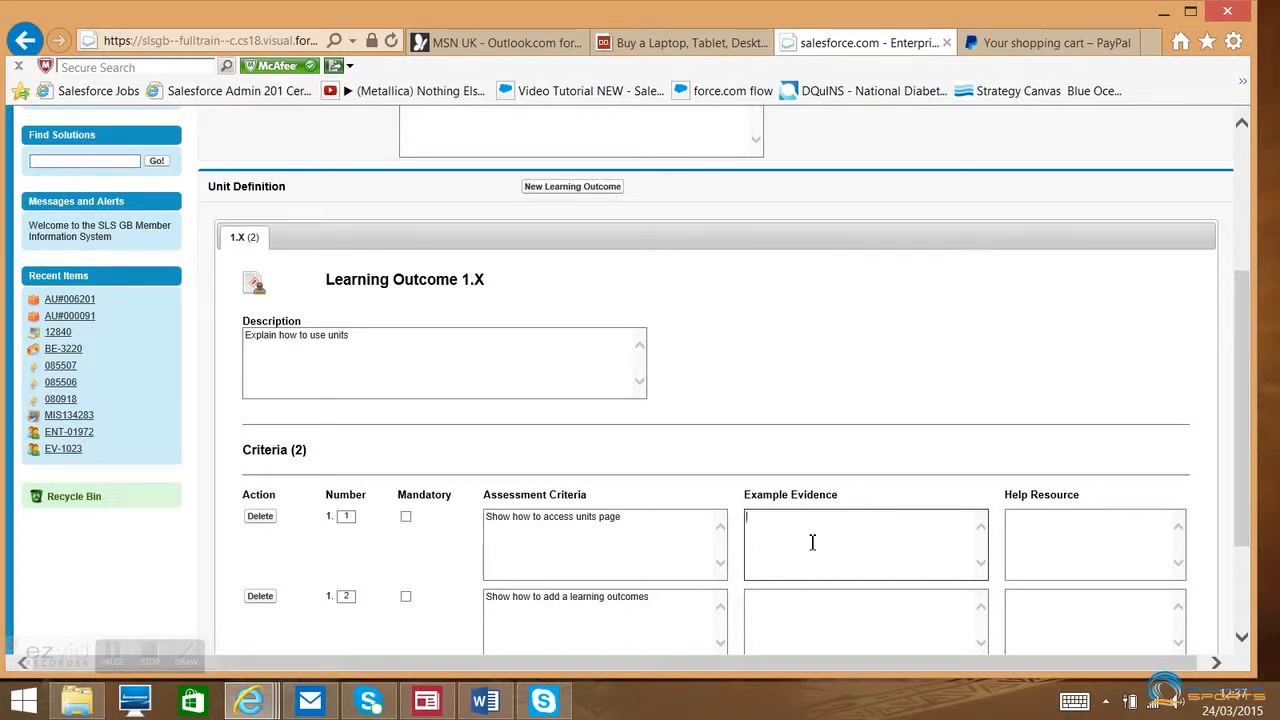
text(Pr)
text(actical deom)
text(nstartion)
click(807, 518)
key(BackSpace)
key(Right)
text(o)
click(829, 519)
key(BackSpace)
key(Right)
text(a)
- Copy the first criterion's example evidence text into the second criterion's example evidence
drag(857, 517, 732, 518)
key(ctrl+c)
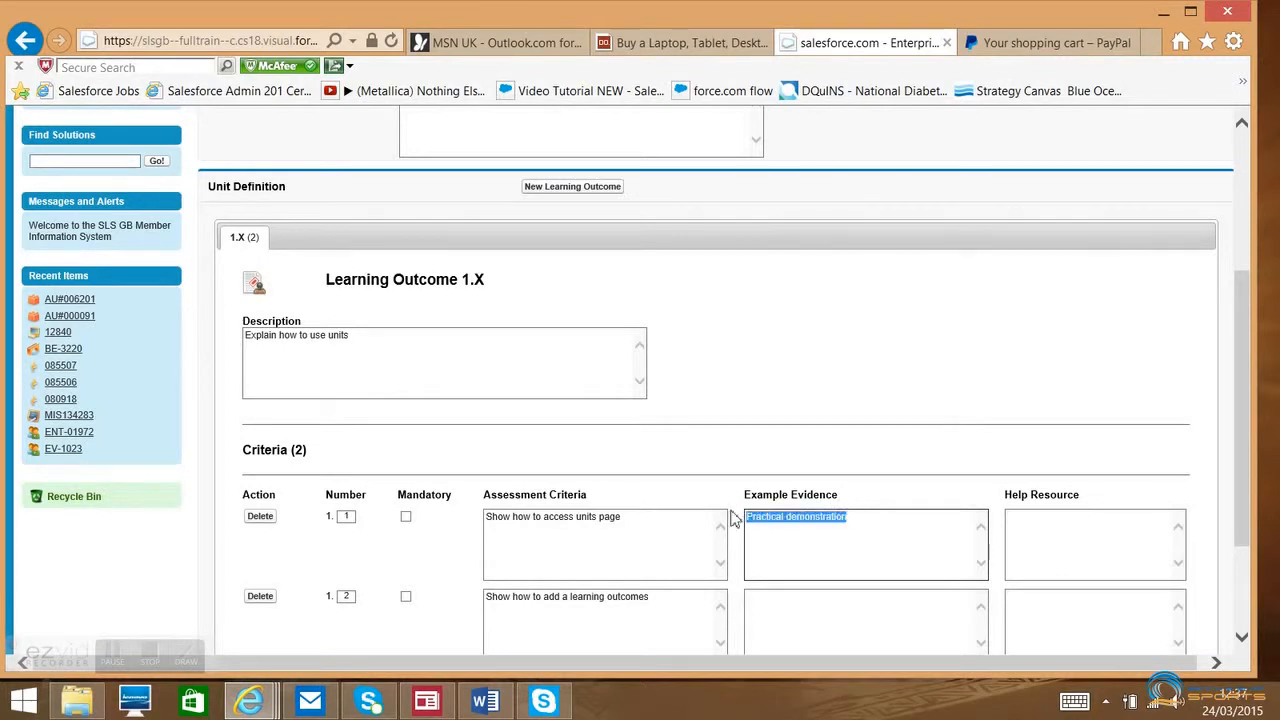
click(766, 593)
key(ctrl+v)
- Enter "Youtube channel" as the help resource for the first criterion and copy it to the second
click(1072, 521)
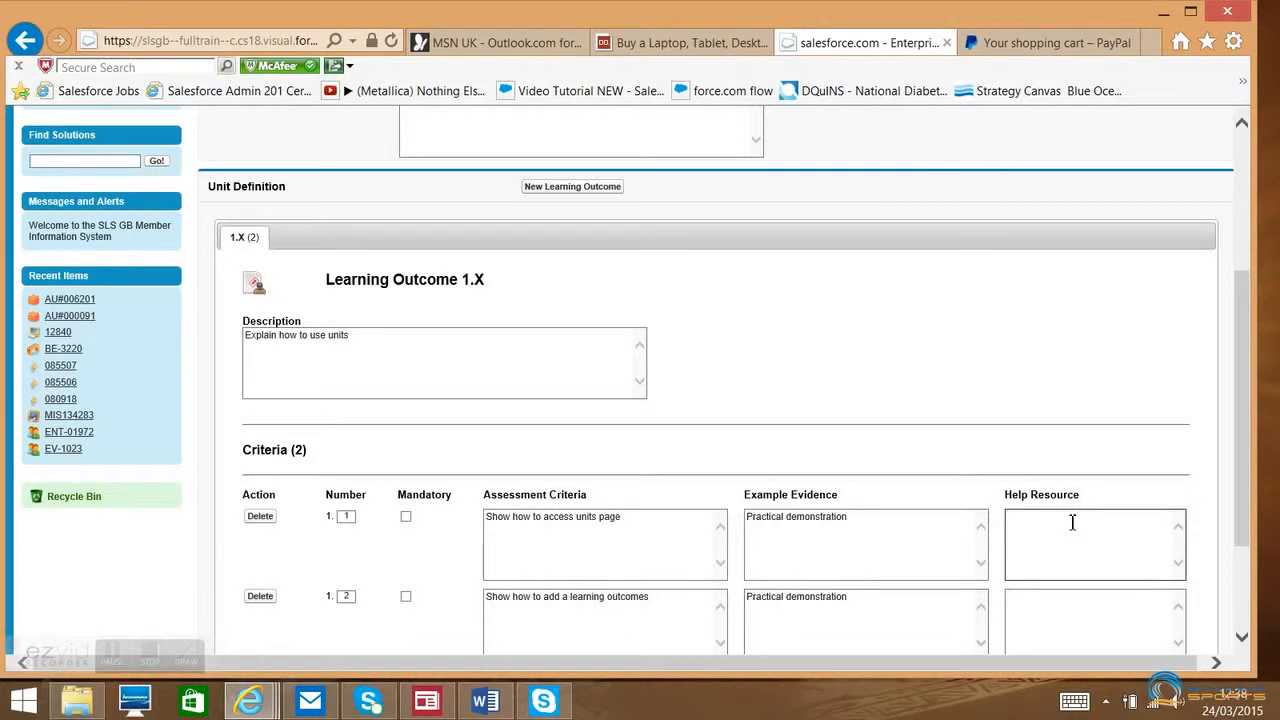
text(Youtube channel)
drag(1088, 520, 1007, 518)
key(ctrl+c)
click(1079, 612)
key(ctrl+v)
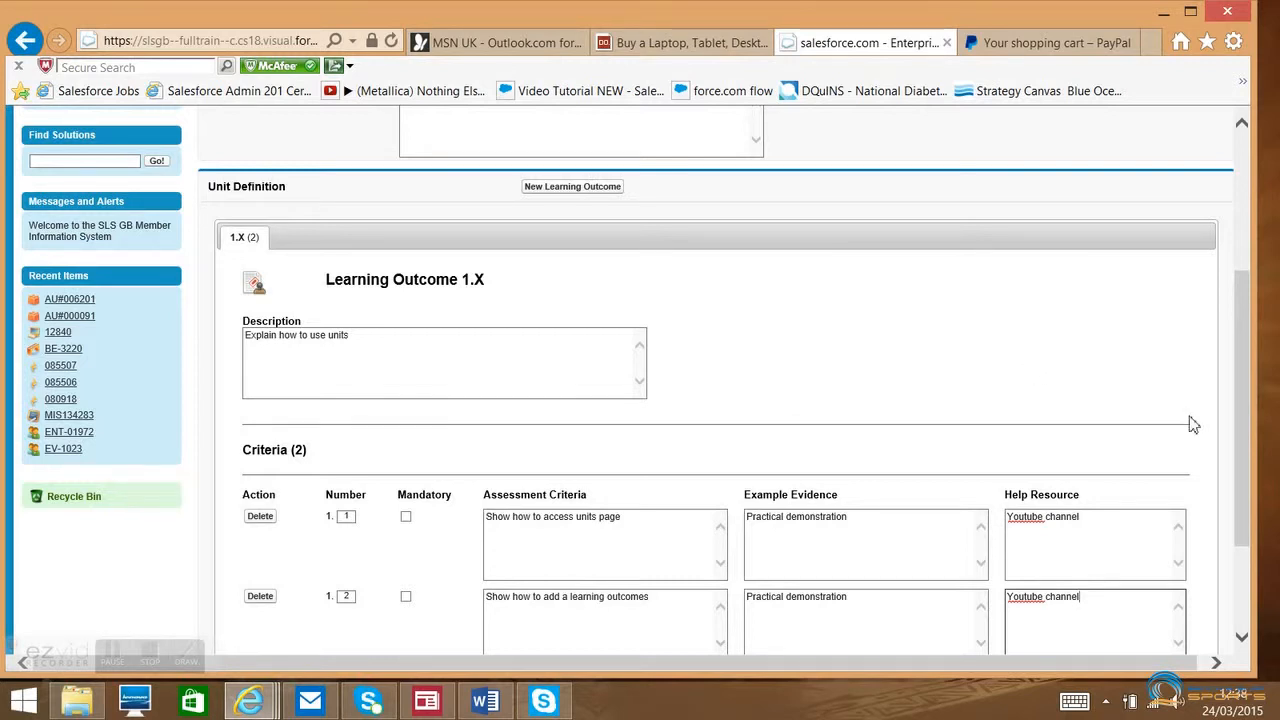
- Renumber the units page criterion as 2 and the learning outcomes criterion as 1, and quick-save the new order
scroll(1236, 430, down, 1)
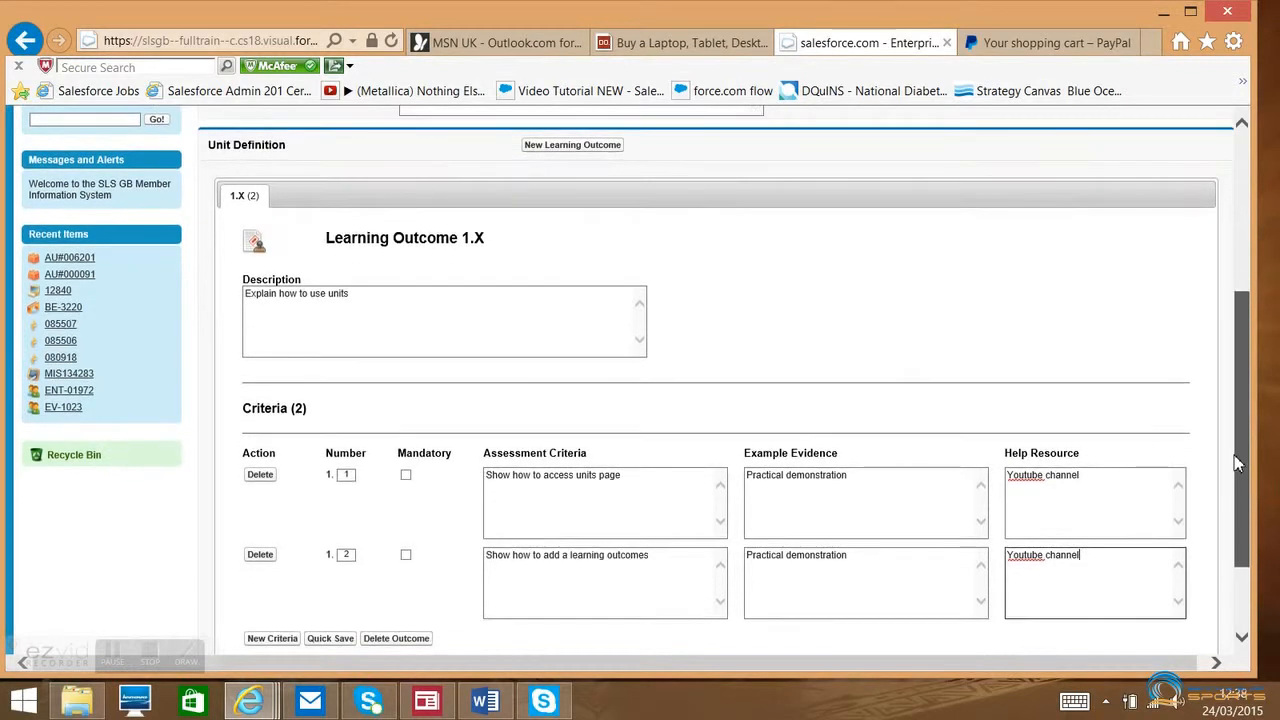
drag(1234, 455, 1236, 470)
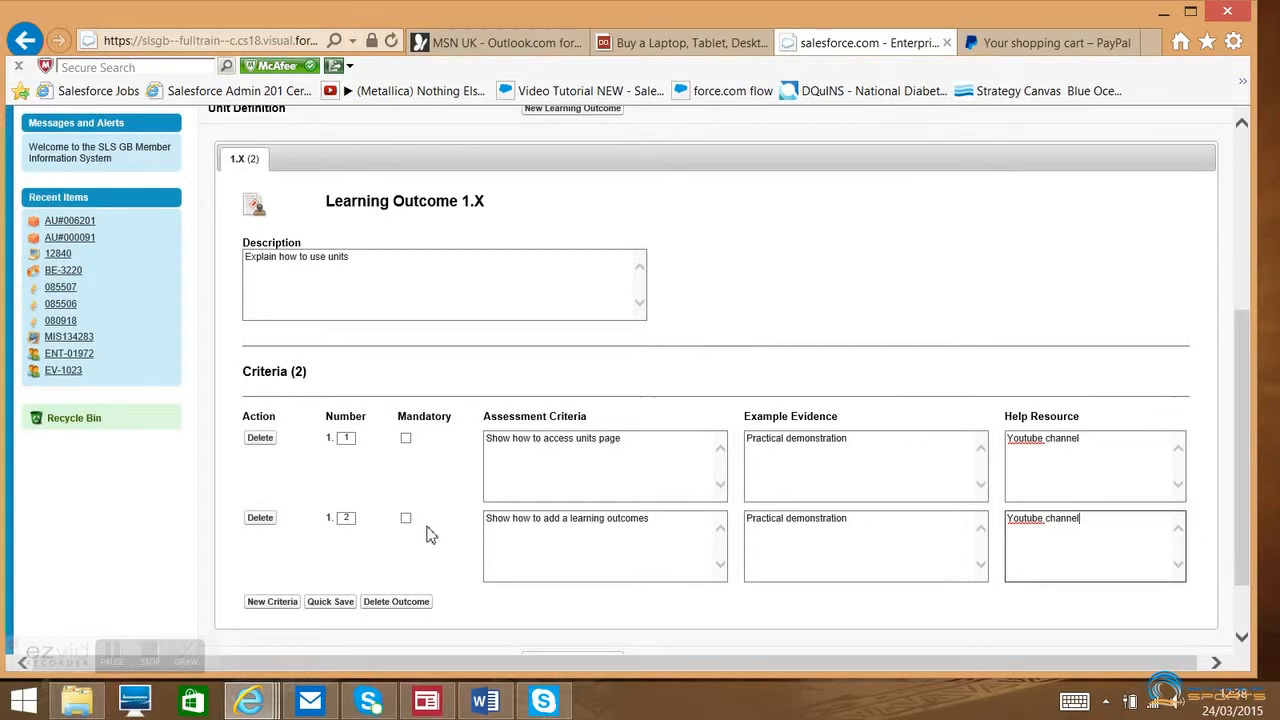
click(352, 518)
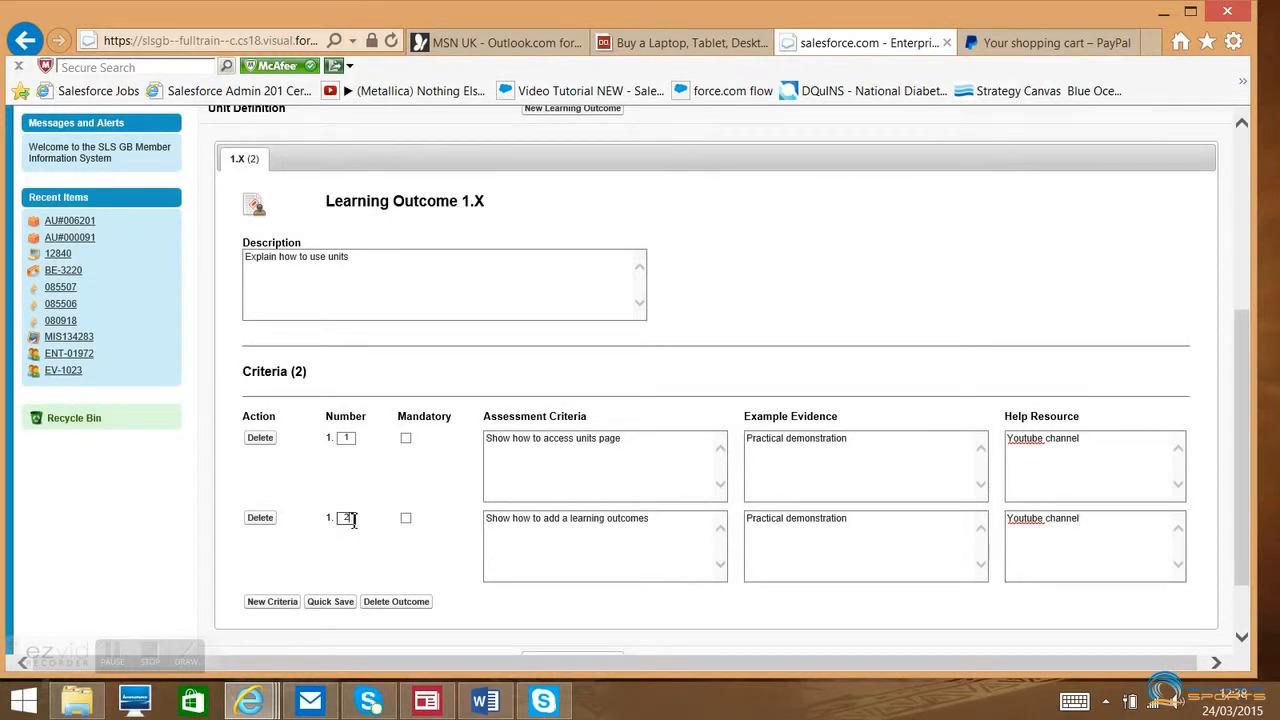
click(352, 437)
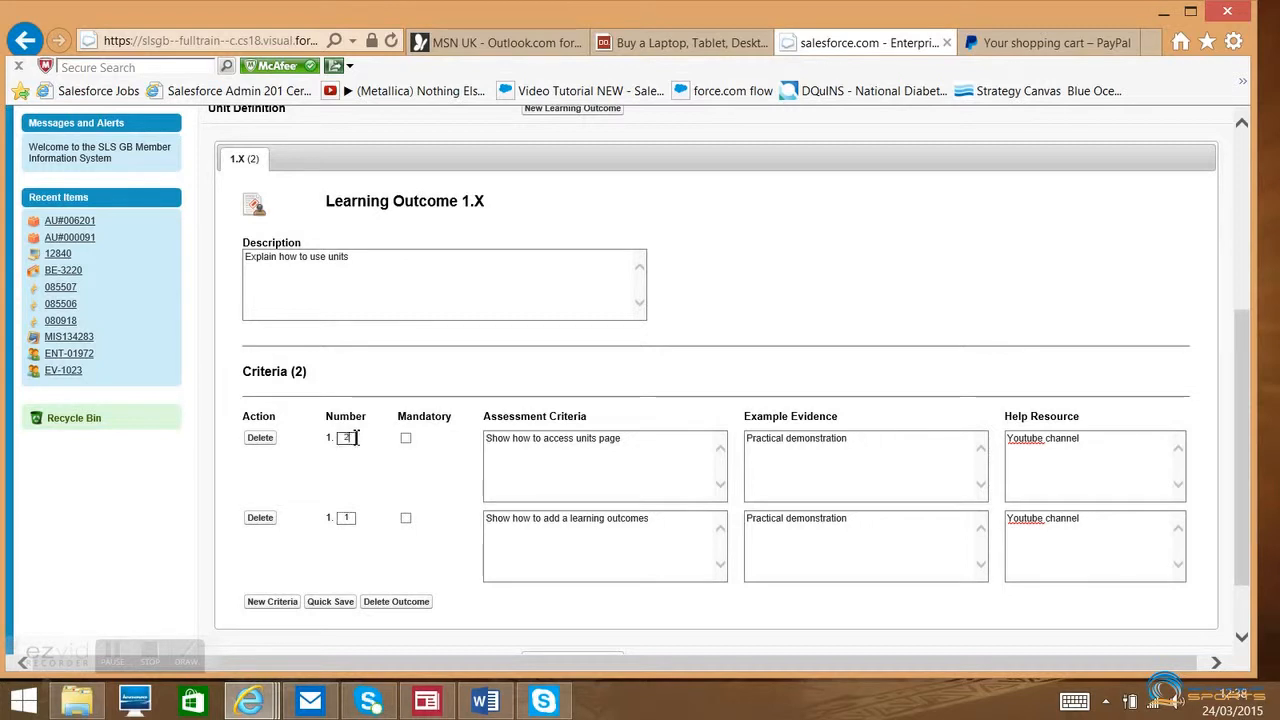
click(329, 602)
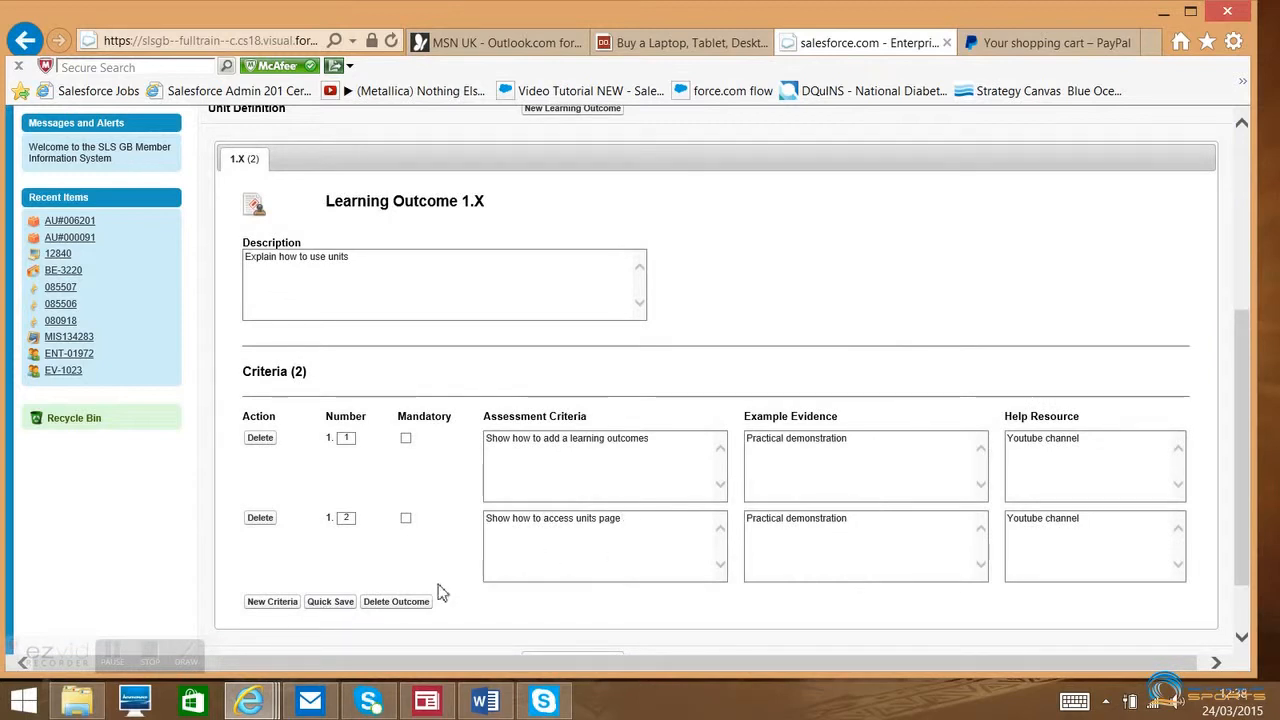
- Restore the original criteria order by numbering the units page criterion 1 and the learning outcomes criterion 2, and quick-save
click(352, 517)
key(BackSpace)
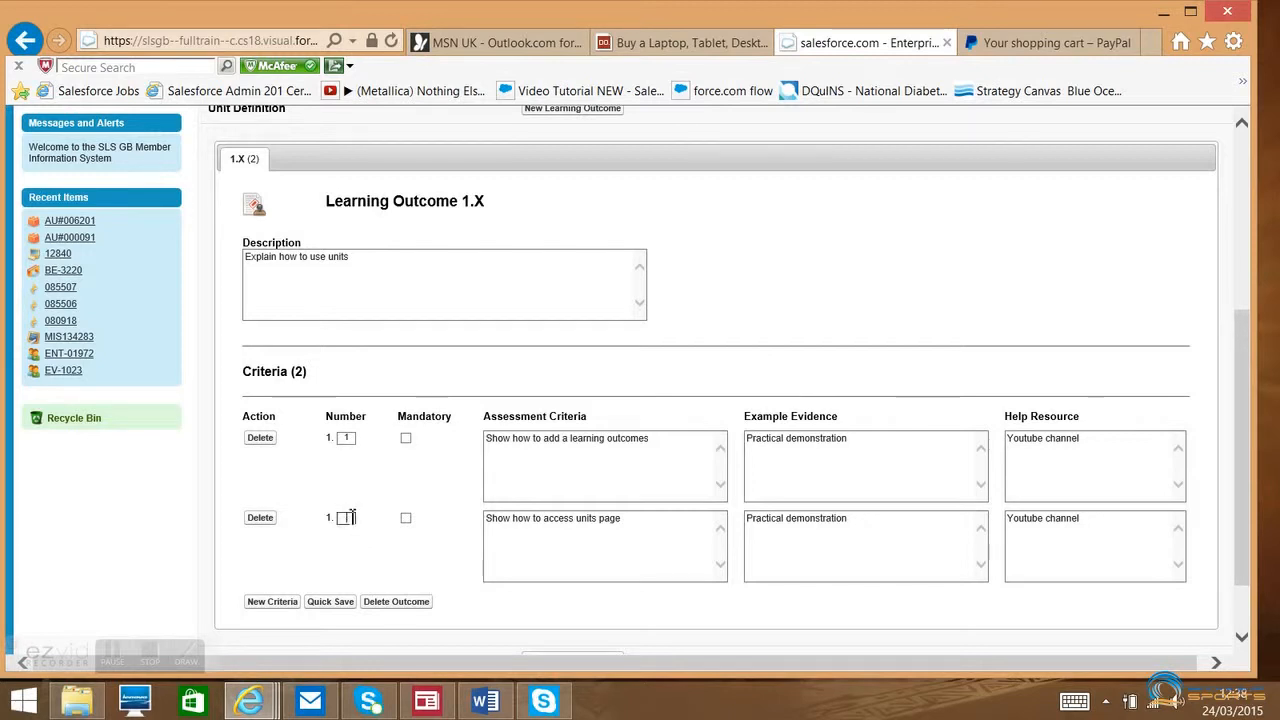
text(1)
click(352, 437)
key(BackSpace)
text(2)
click(331, 604)
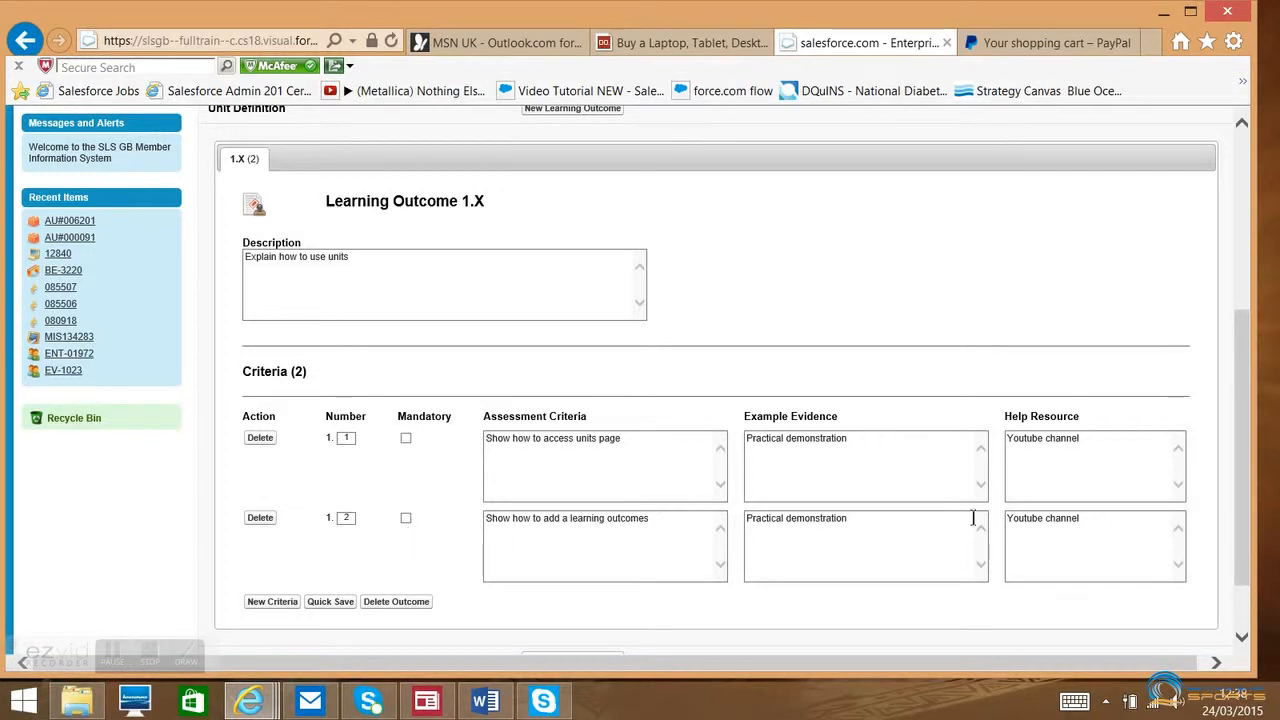
- Review the unit's award setting and criteria, then save the unit with its learning outcome
drag(1247, 487, 1240, 483)
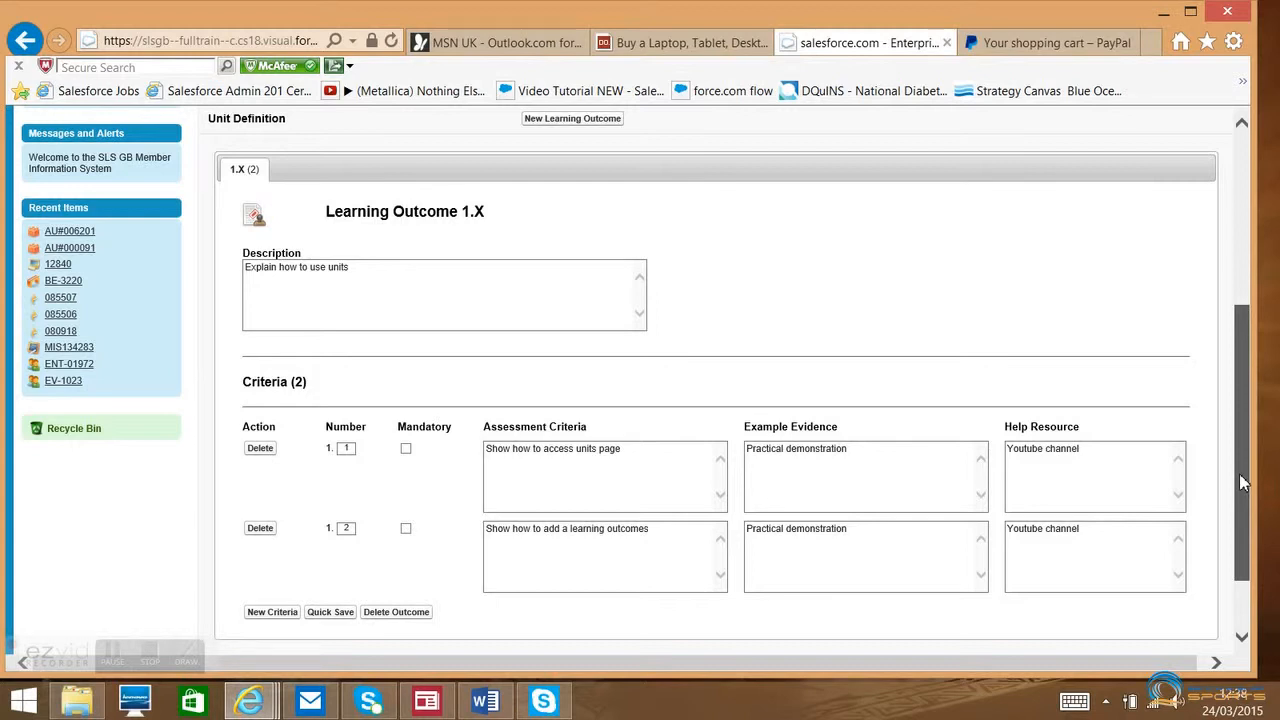
drag(1239, 473, 1239, 472)
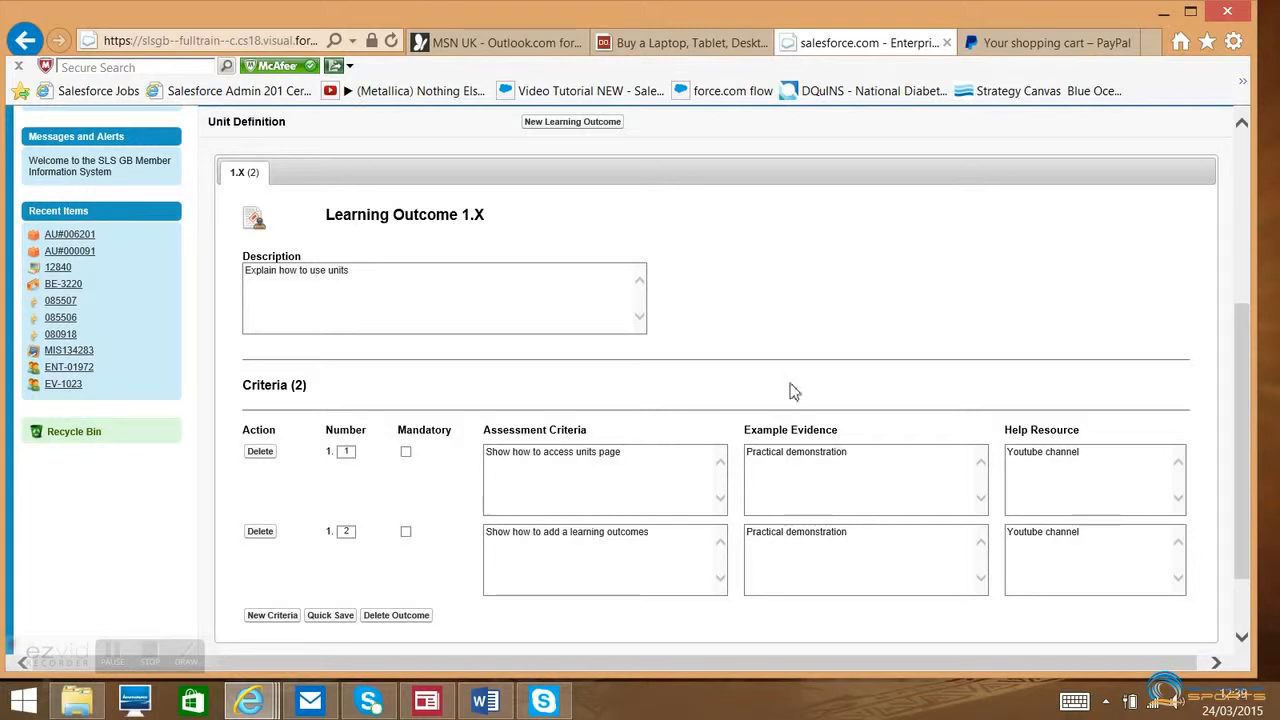
drag(1239, 425, 1235, 338)
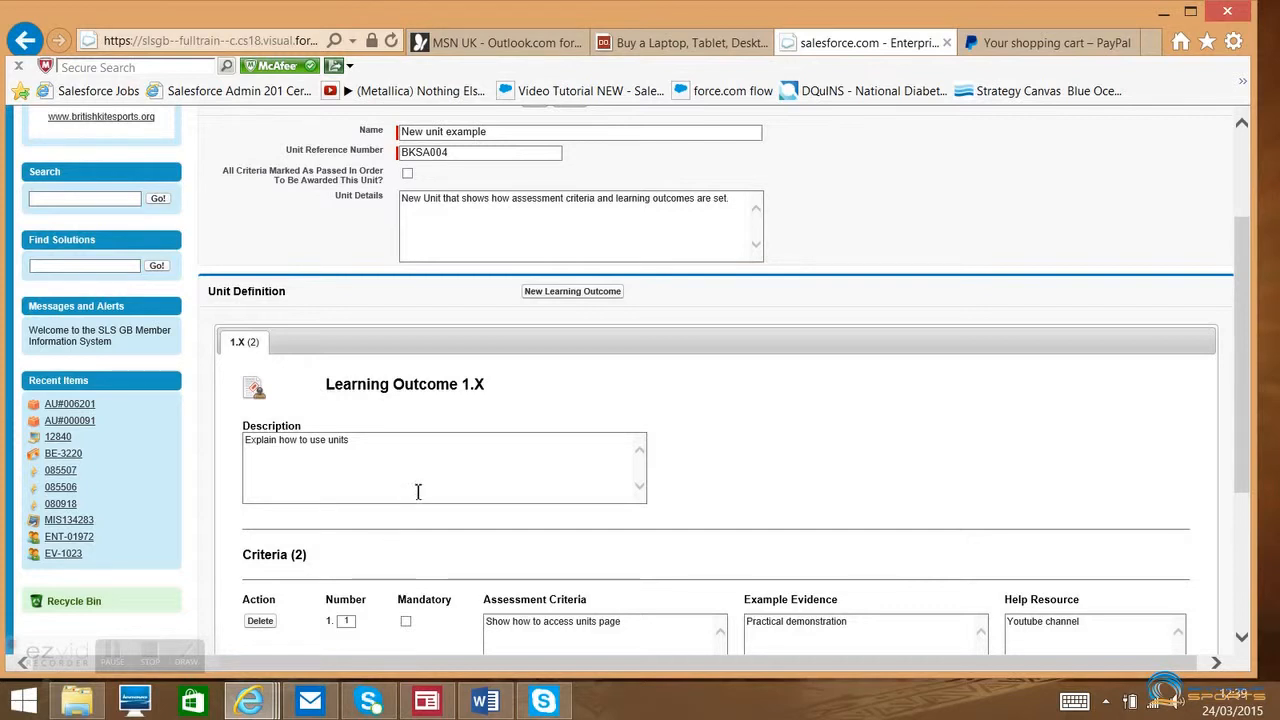
click(408, 176)
drag(1247, 316, 1256, 492)
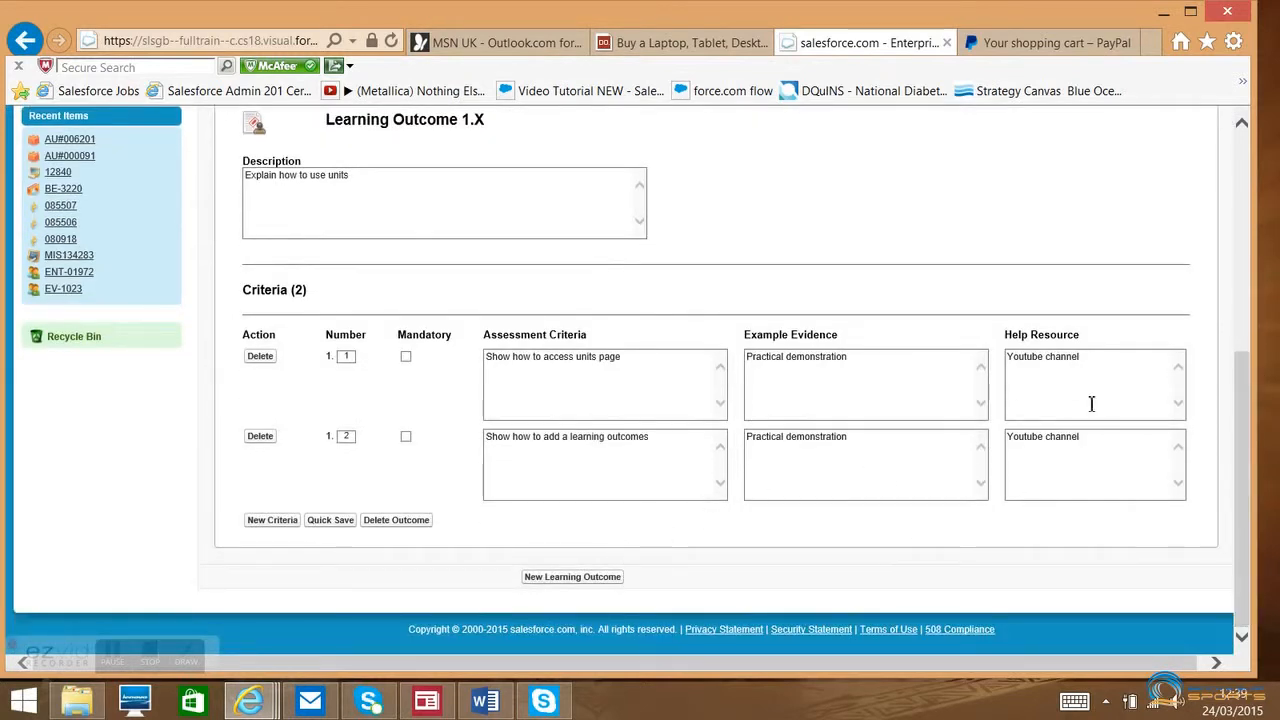
drag(1246, 440, 1206, 257)
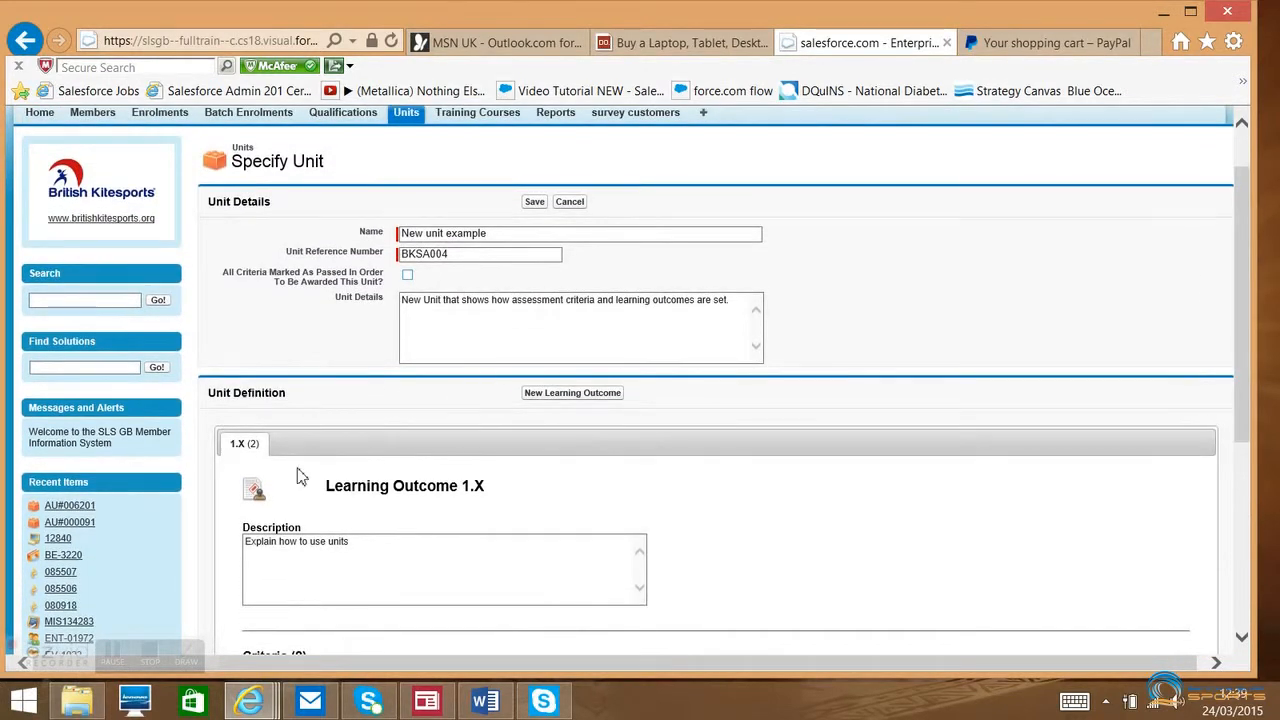
click(534, 202)
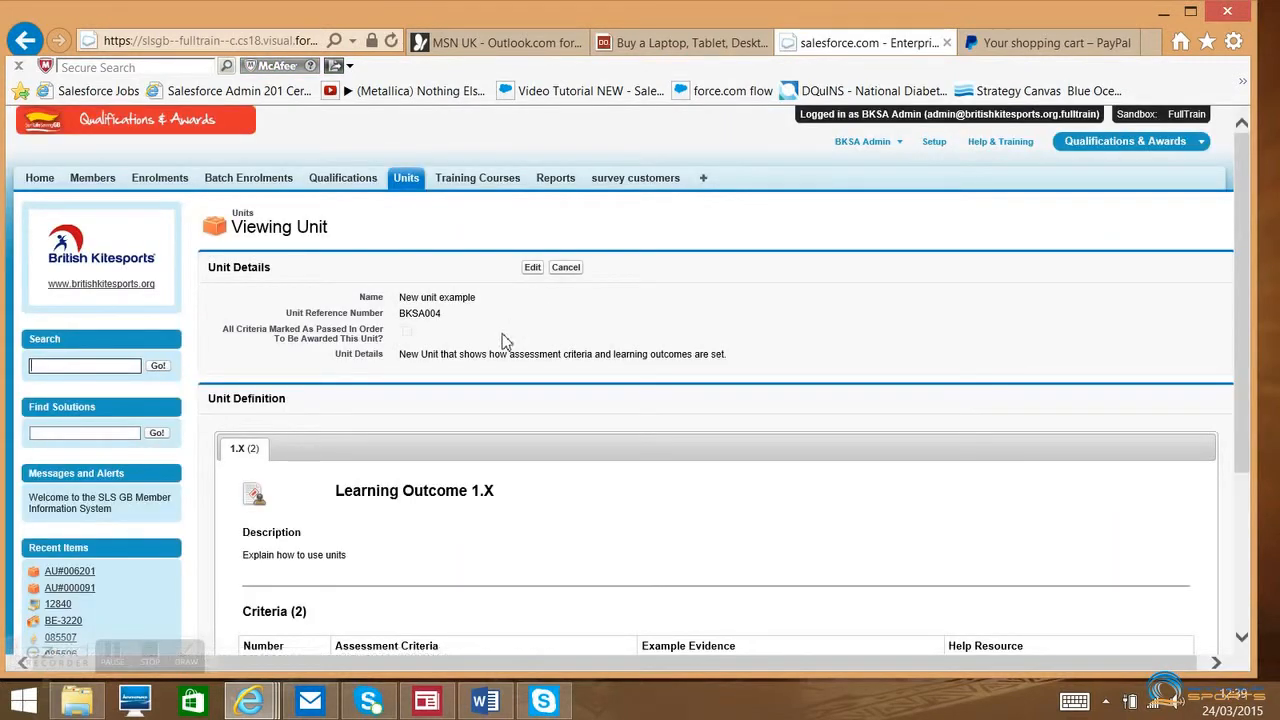
- Search the units list for the keyword "example"
click(408, 182)
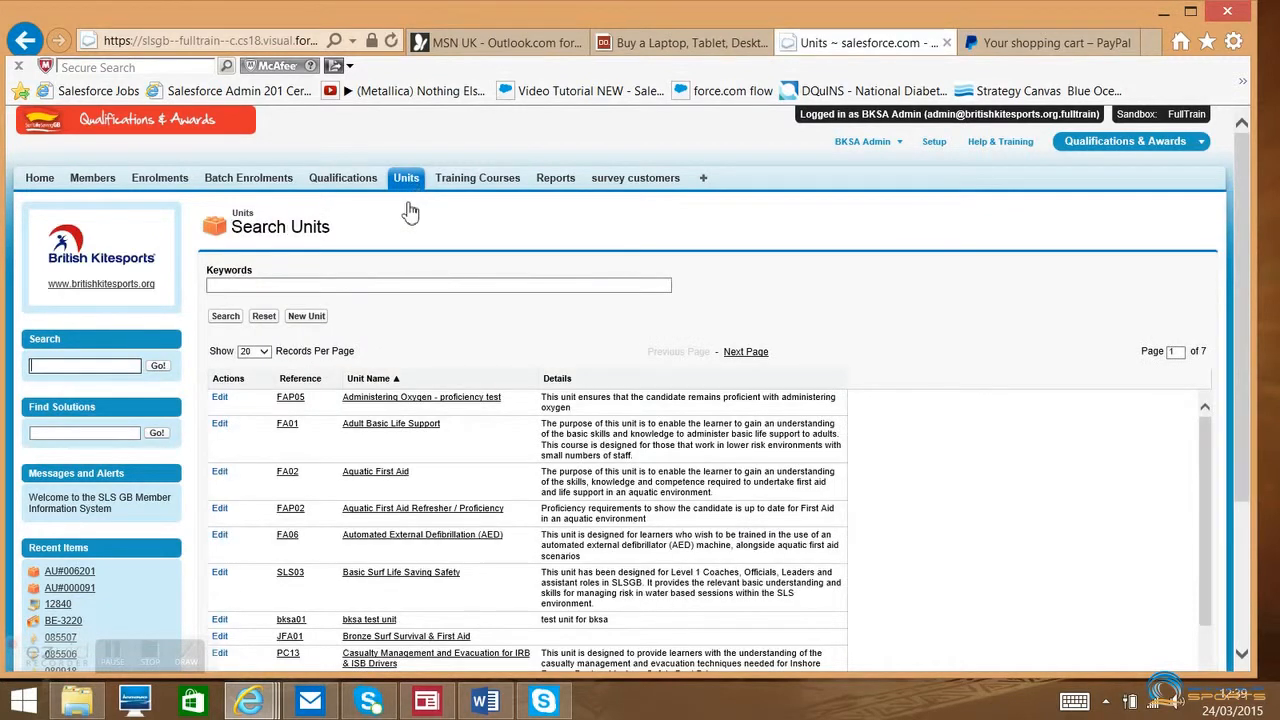
click(373, 288)
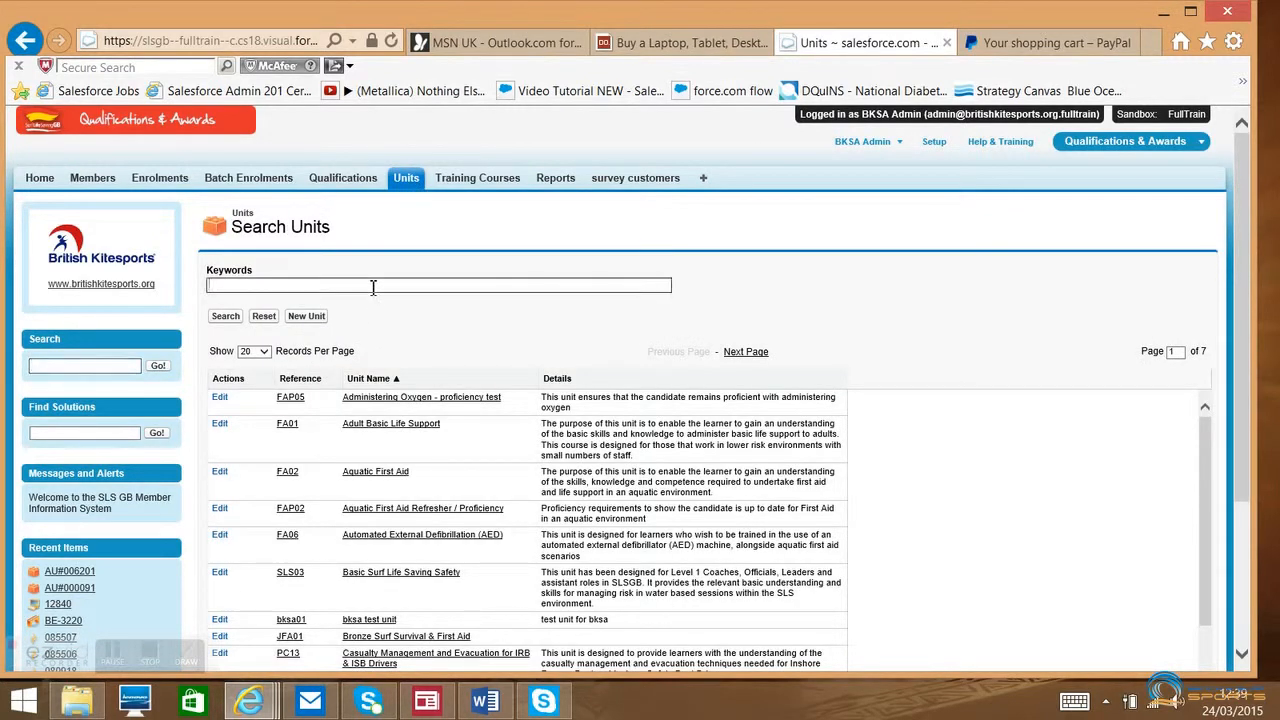
text(example)
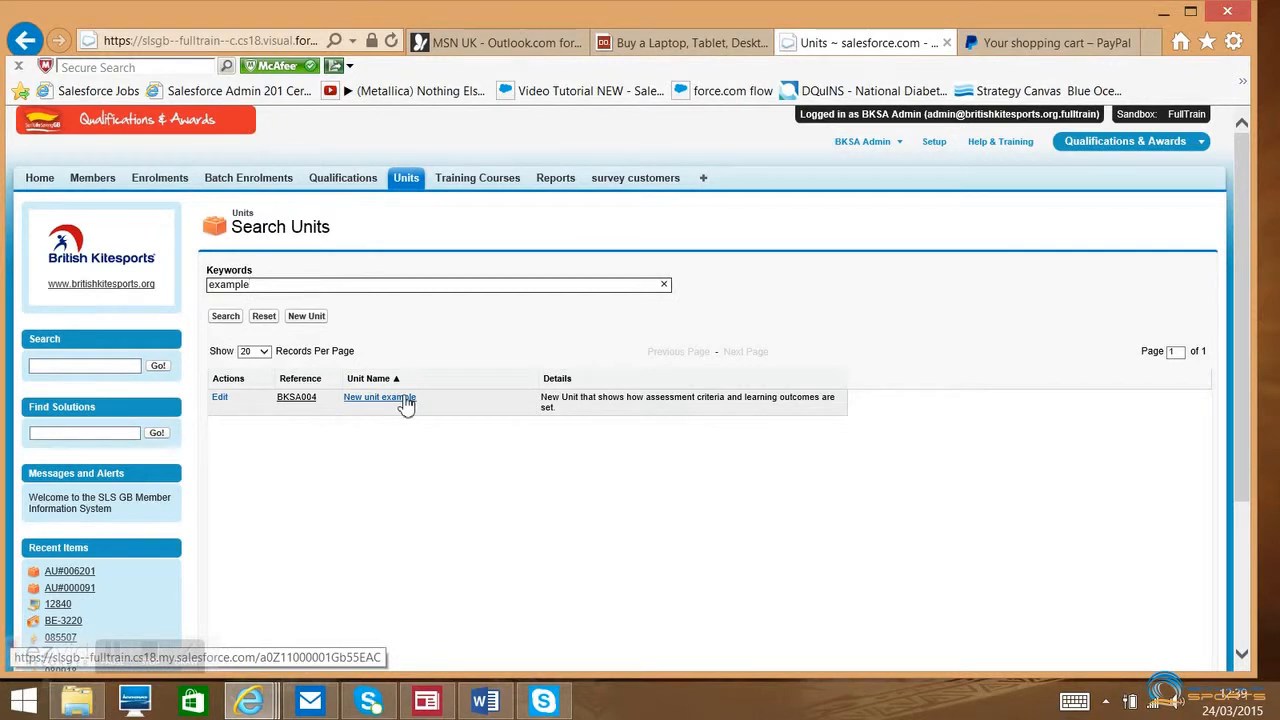
- Open the BKSA instructor test award qualification for editing and show its unit selection under Additional Specification
click(348, 186)
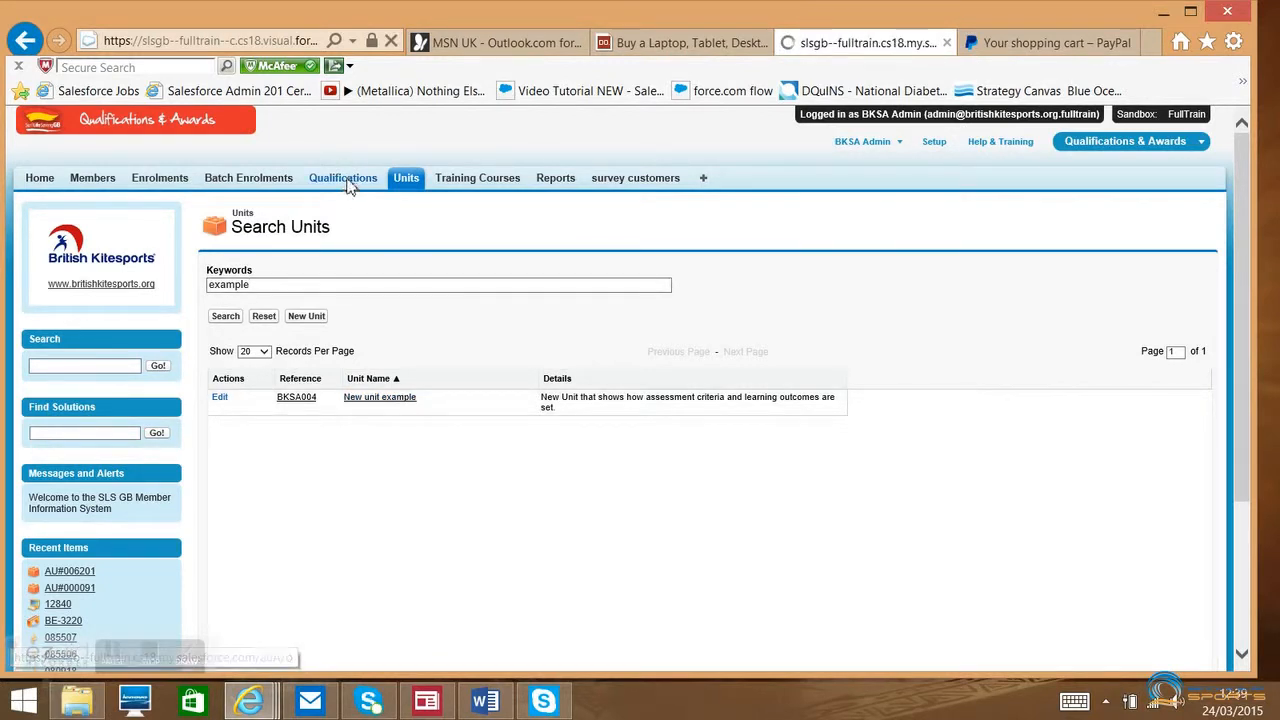
click(300, 423)
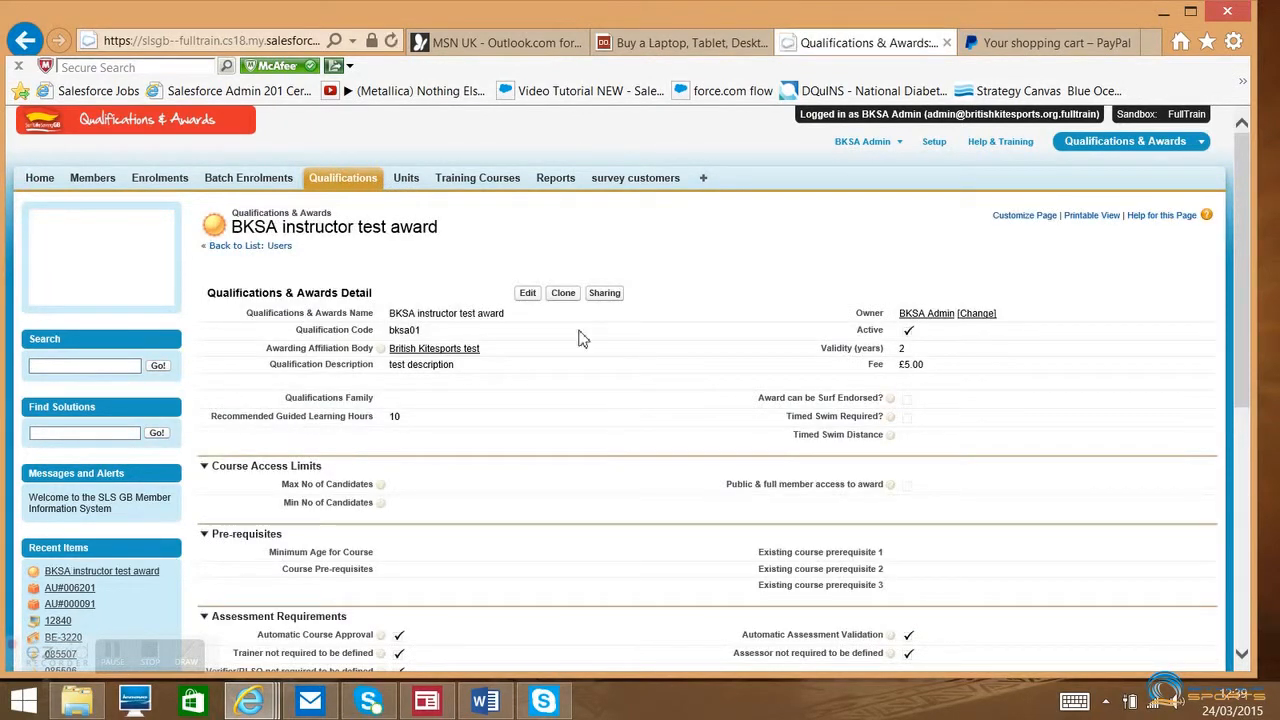
click(529, 294)
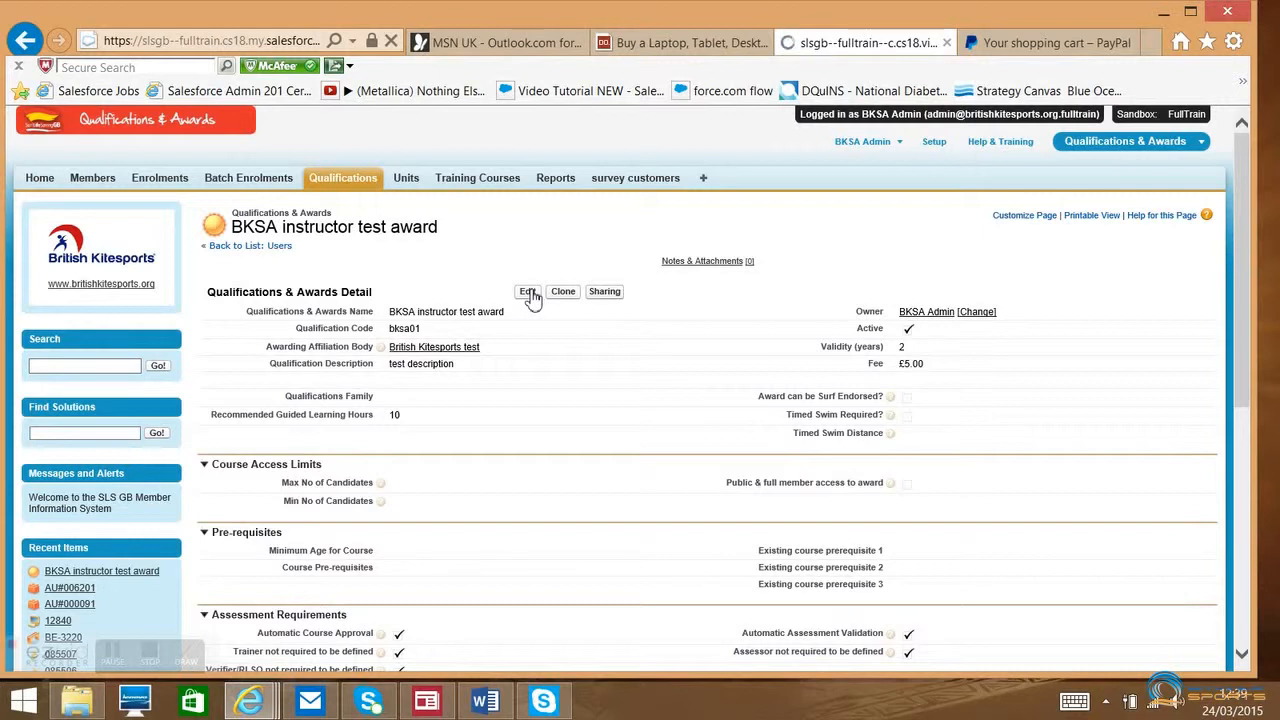
scroll(529, 294, down, 3)
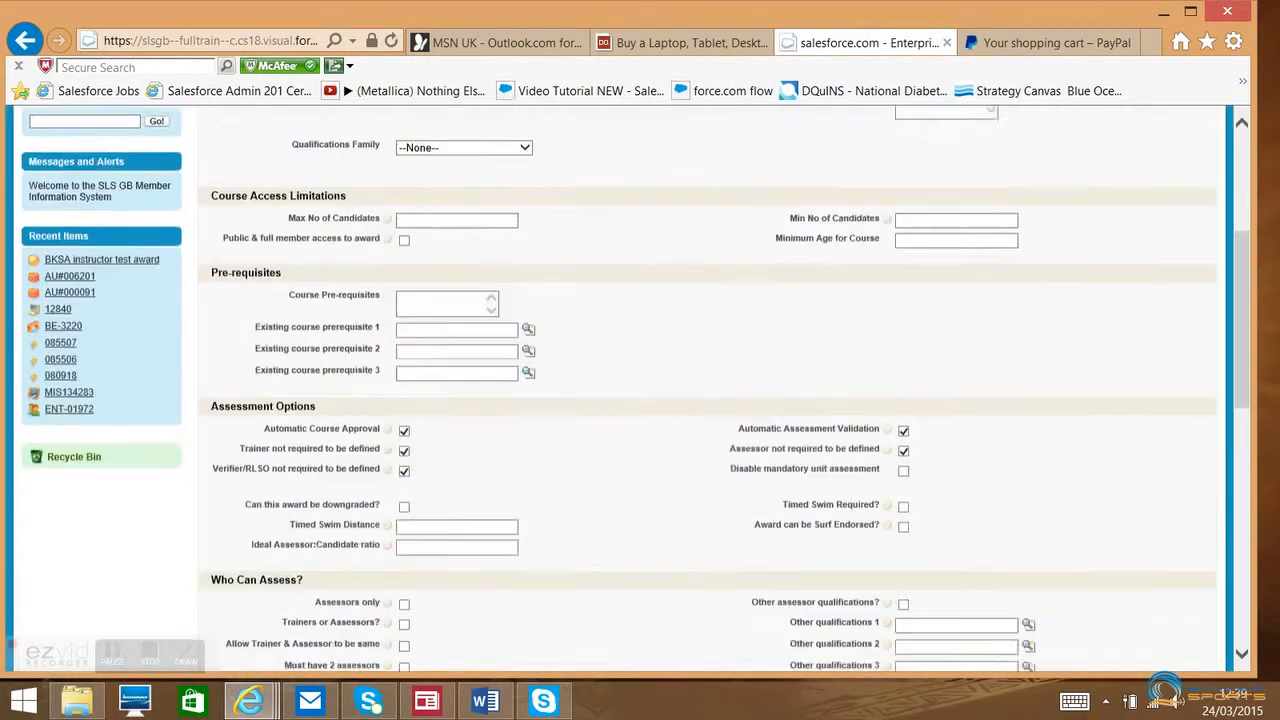
scroll(640, 390, down, 9)
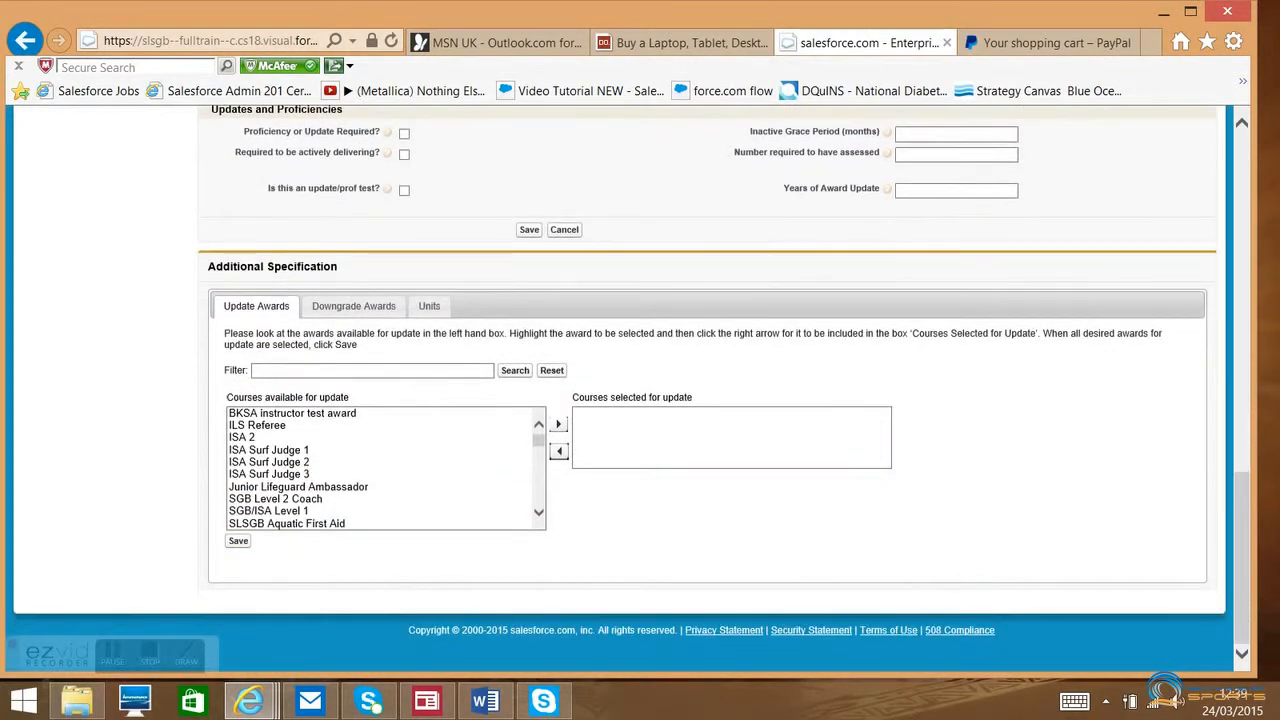
click(428, 336)
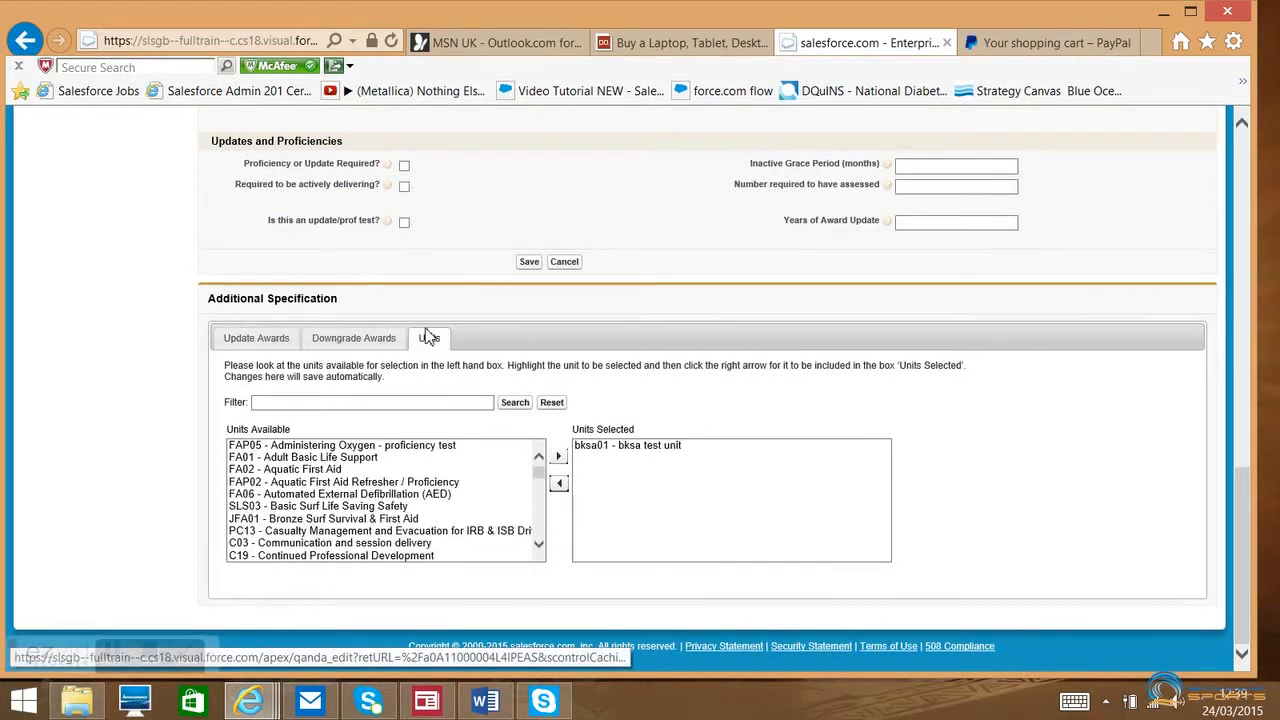
- Filter the available units by "example", add BKSA004 - New unit example to the award's selected units, and save the award
click(394, 405)
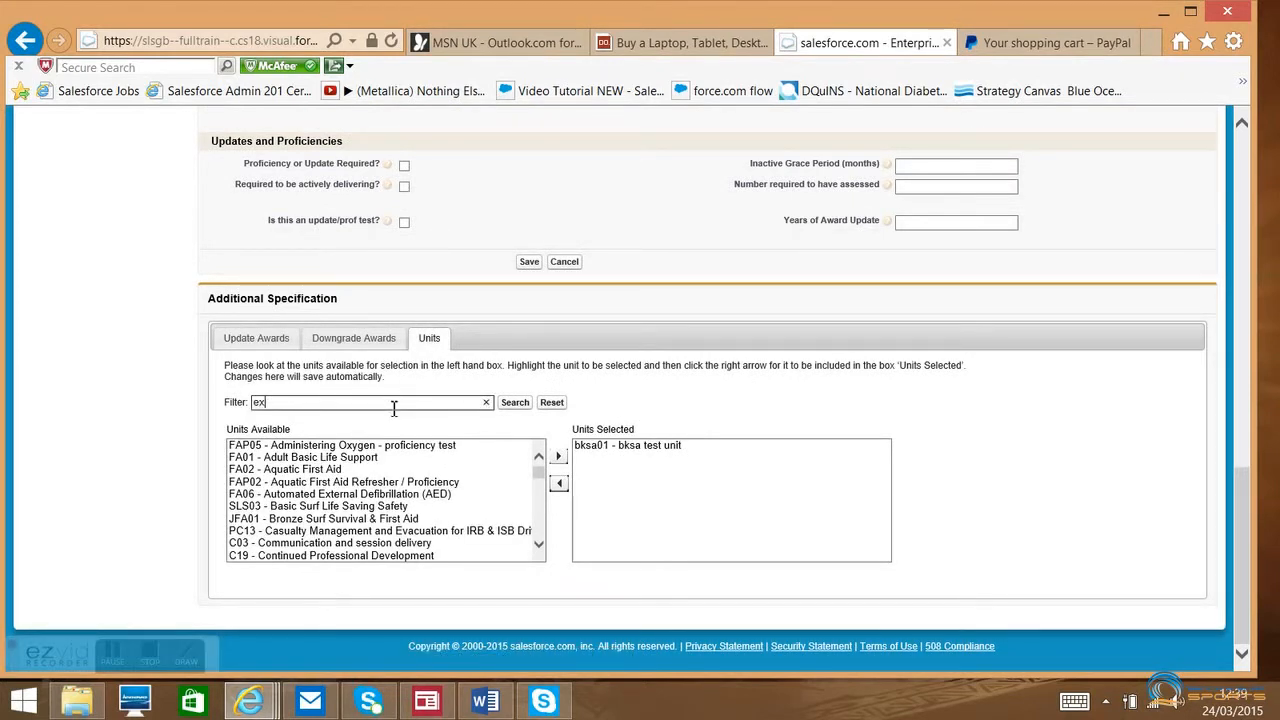
text(example)
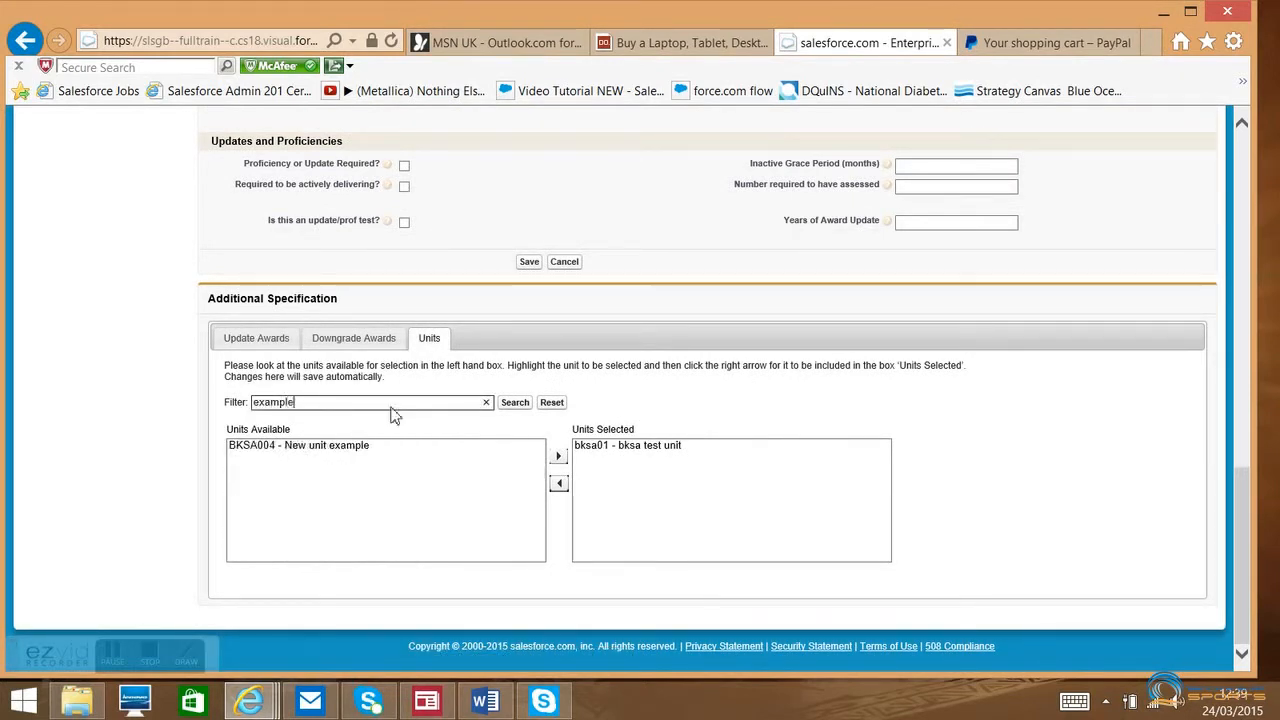
click(333, 458)
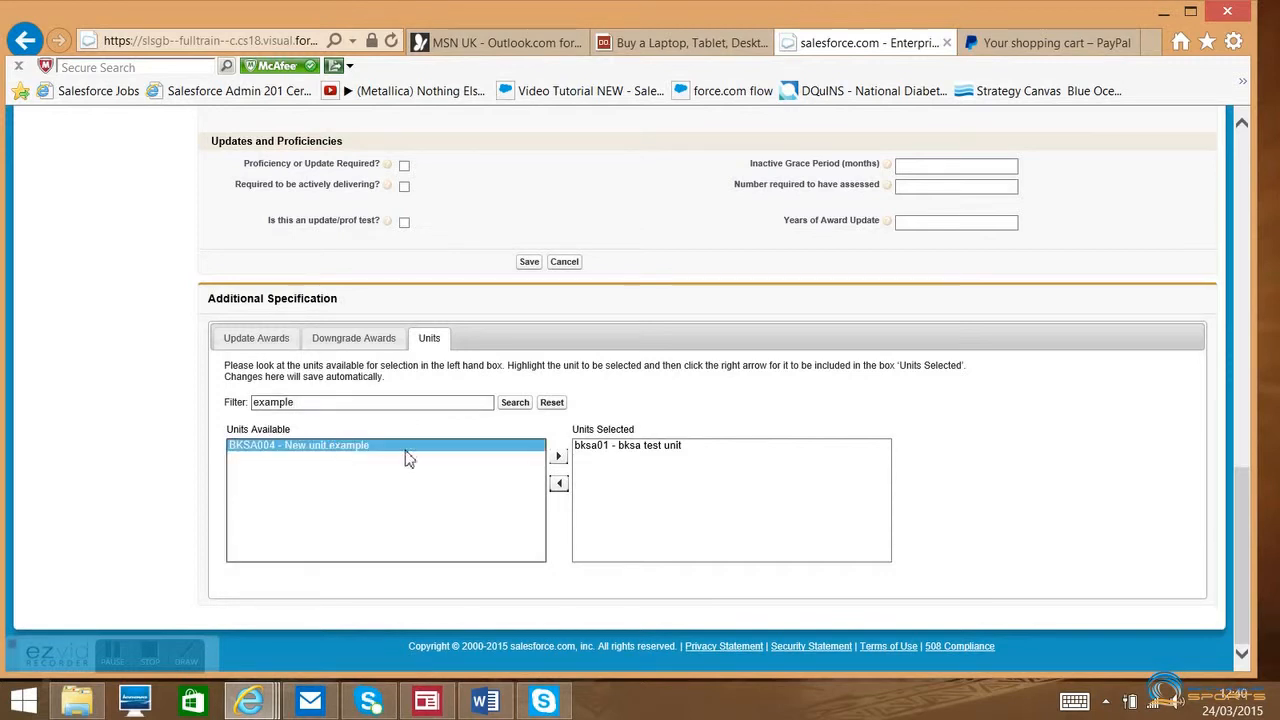
click(560, 457)
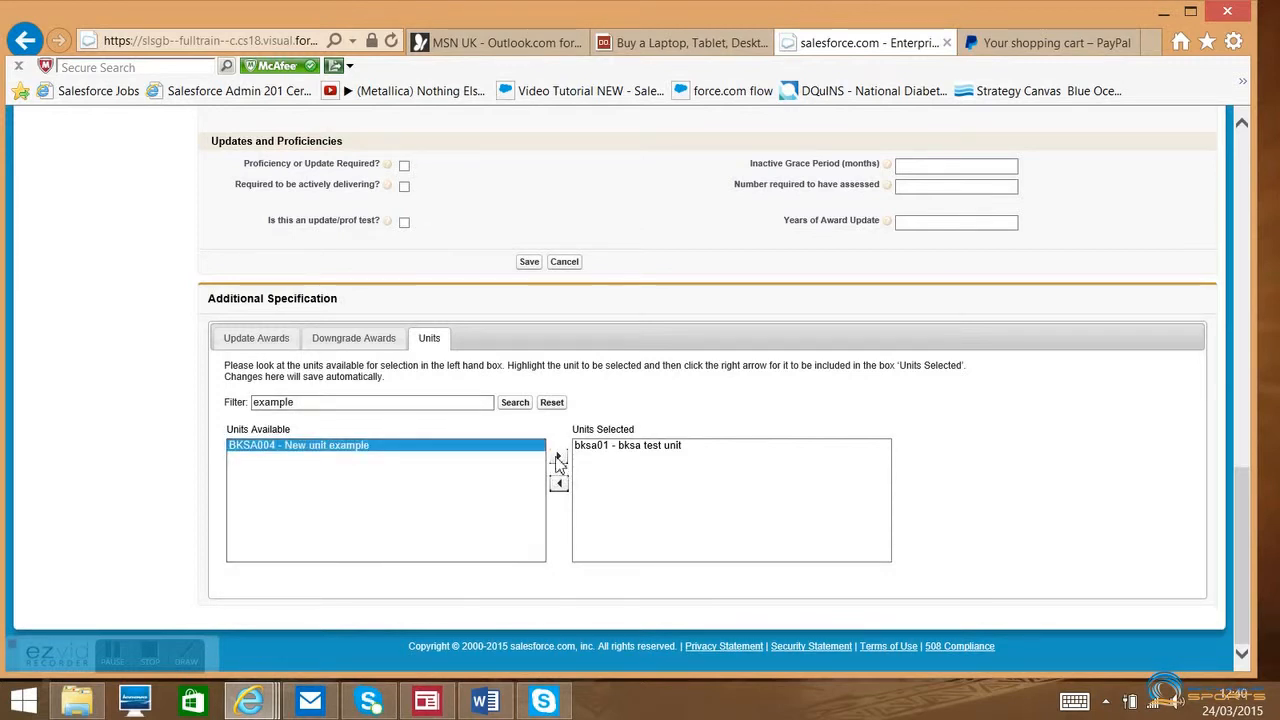
click(530, 262)
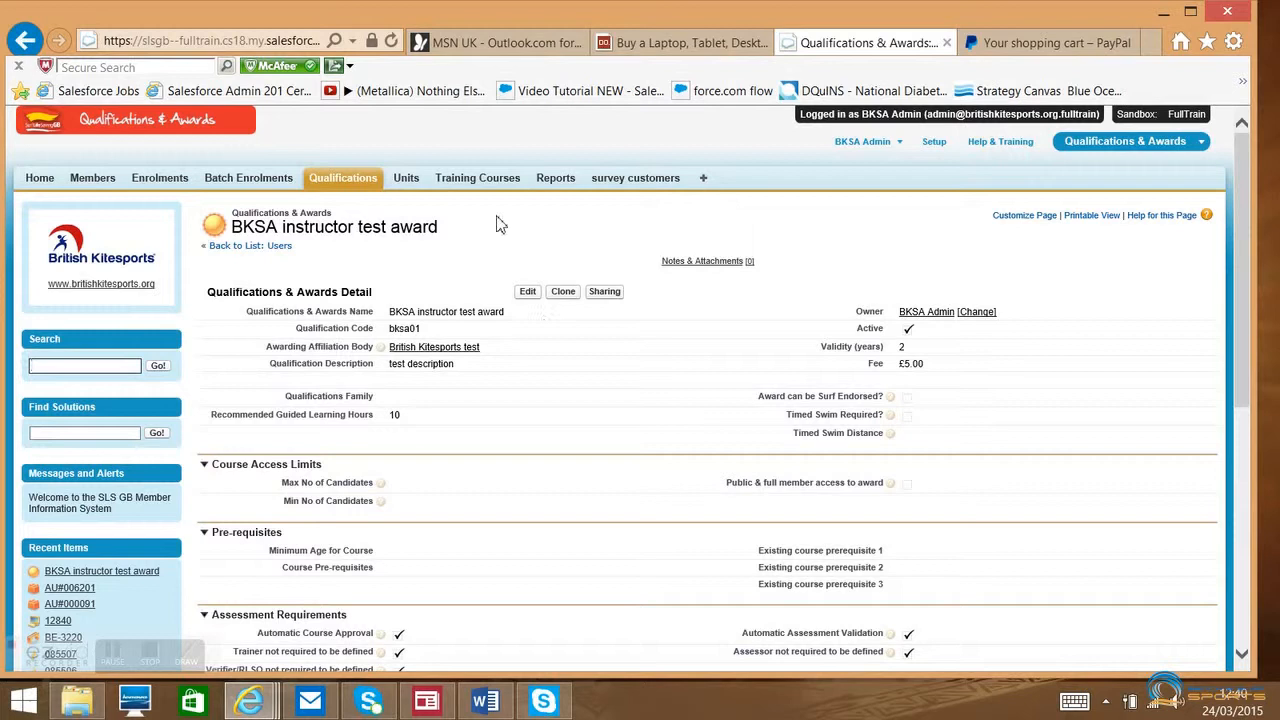
- Generate the assessment sheet PDF of the BKSA instructor test award for training course 12840 and open it
click(484, 190)
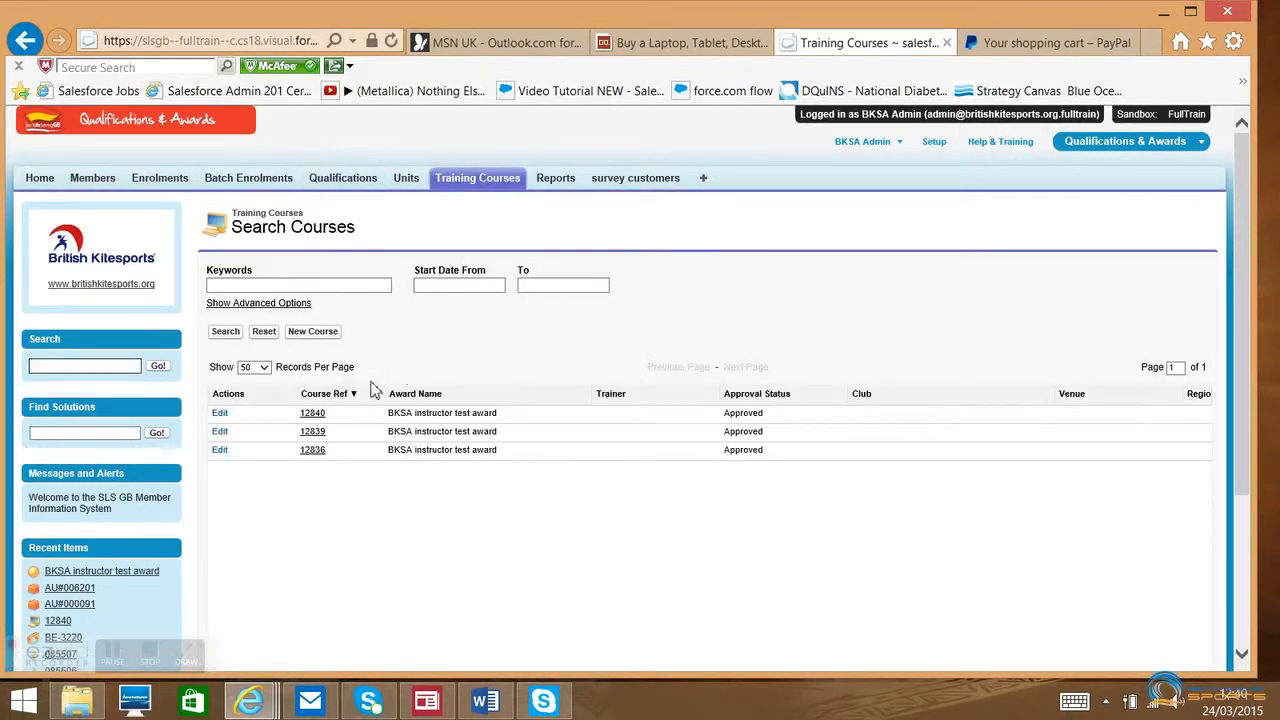
click(311, 413)
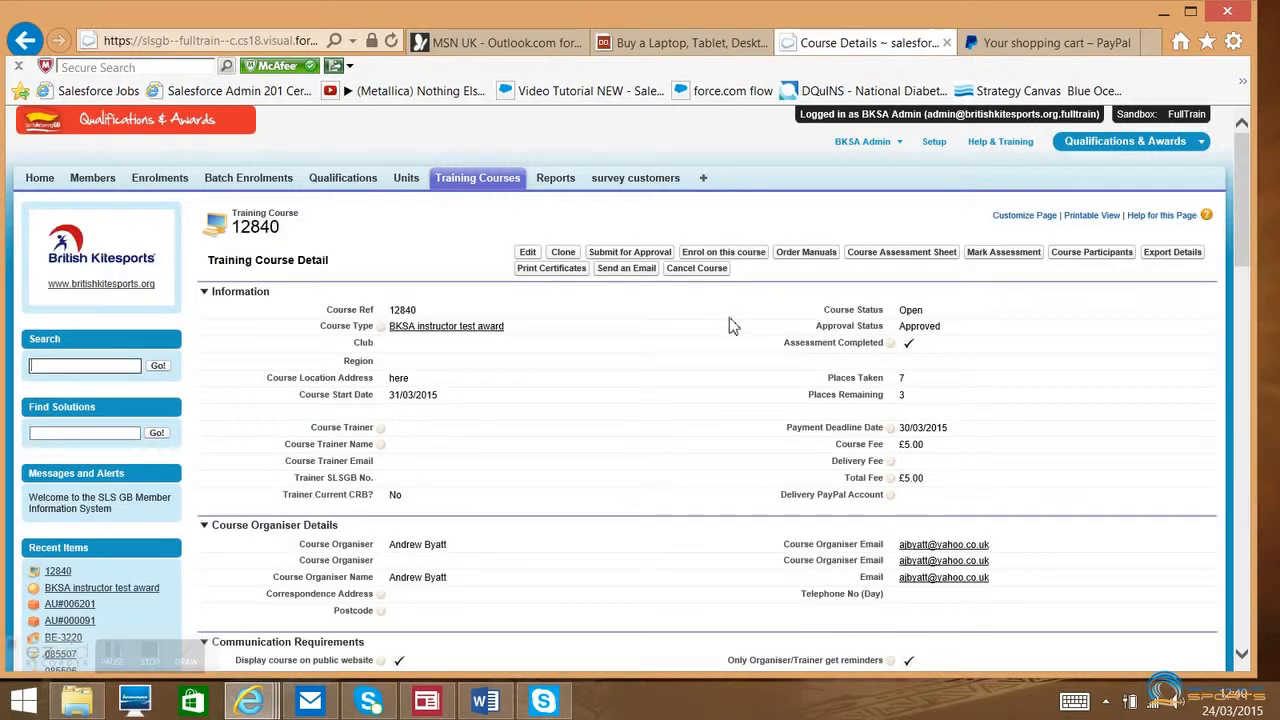
click(943, 254)
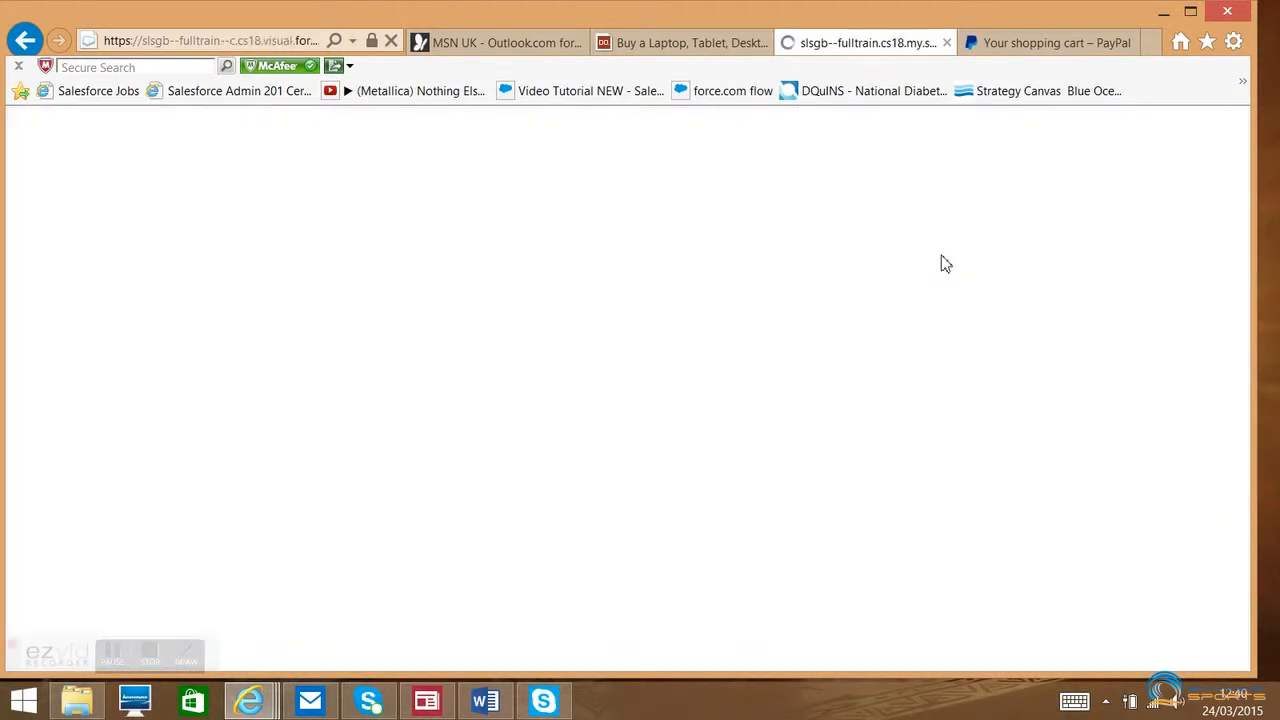
click(234, 457)
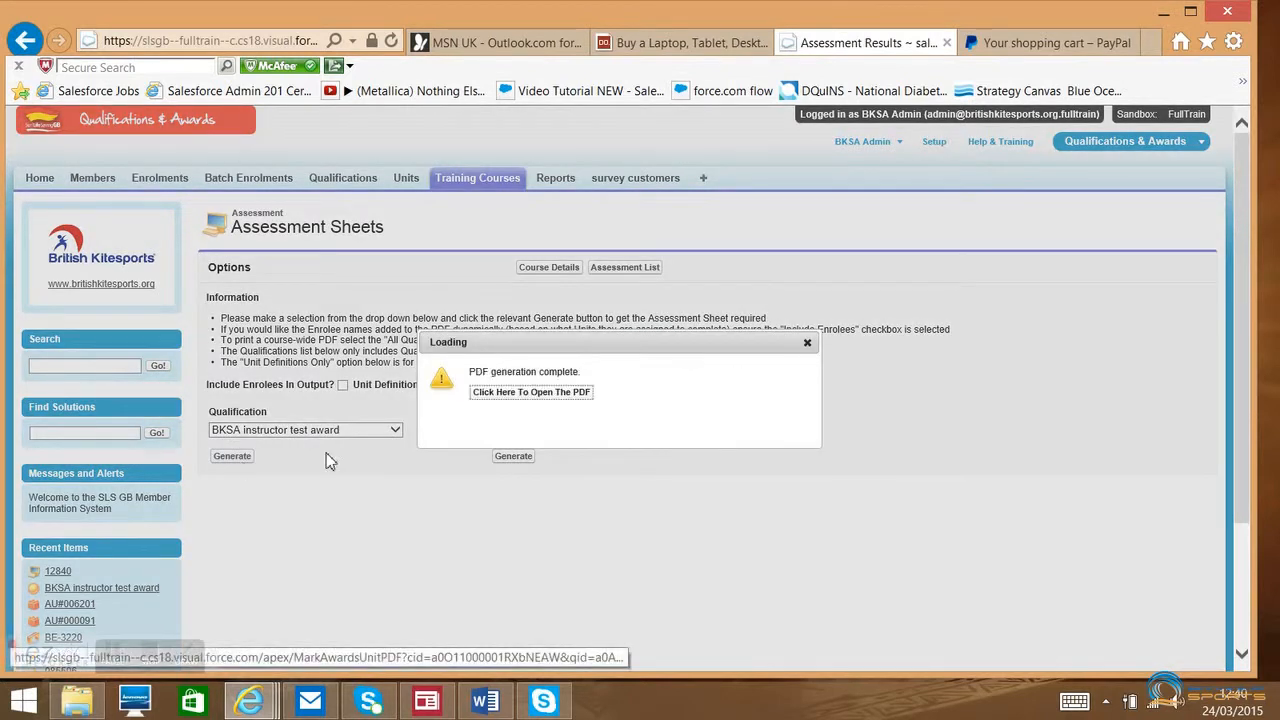
click(511, 396)
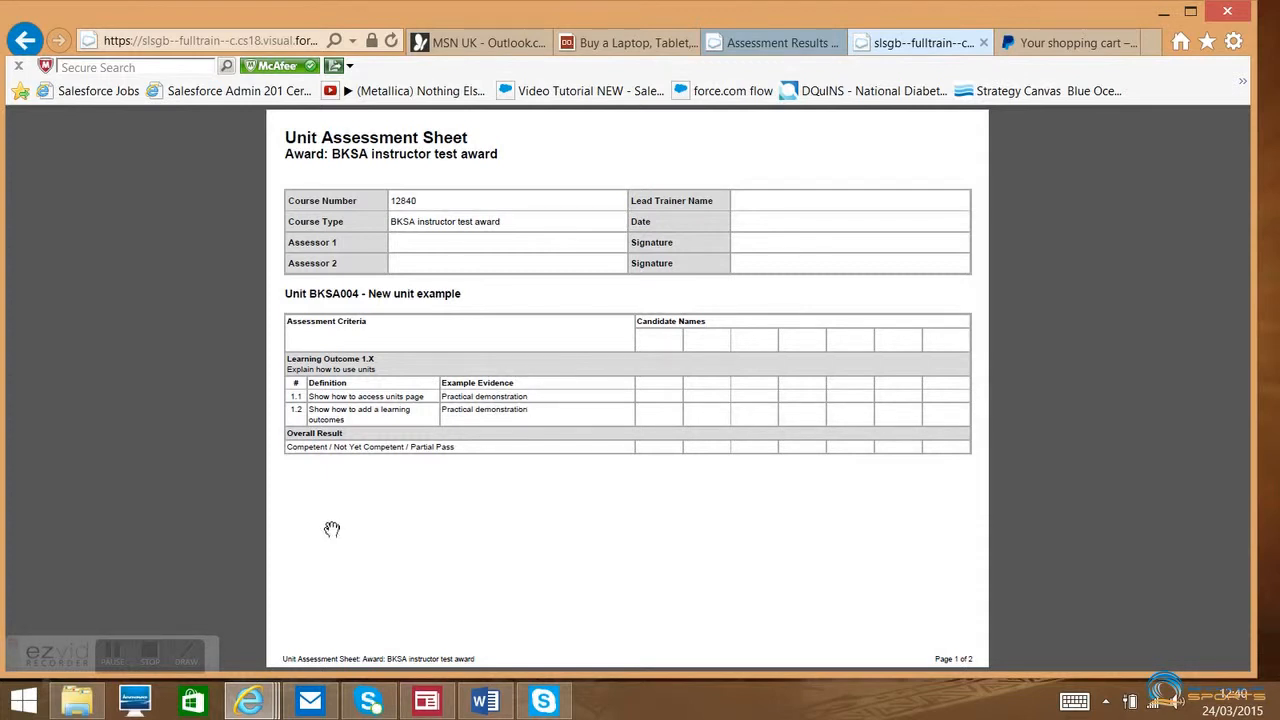
click(153, 657)
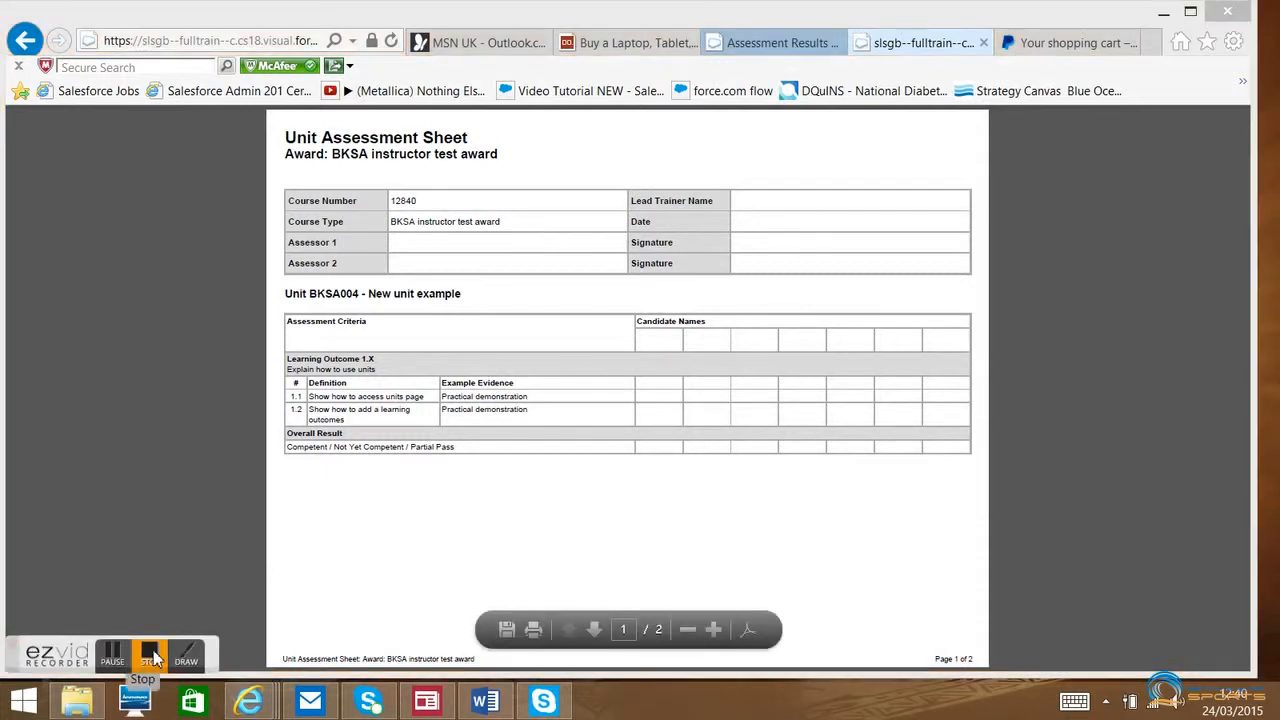